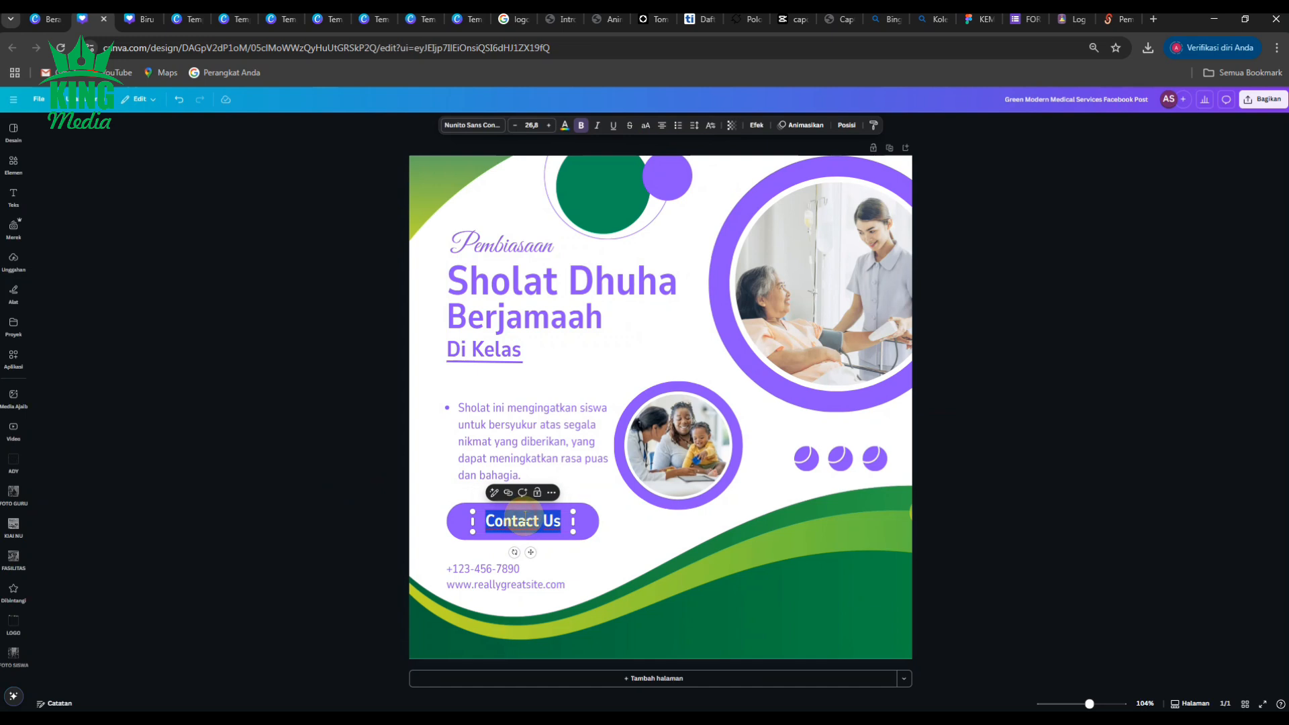
# Relabel the button 'Visit Us:' and narrow its text box and purple pill to fit.
pyautogui.write('Visit Us:')
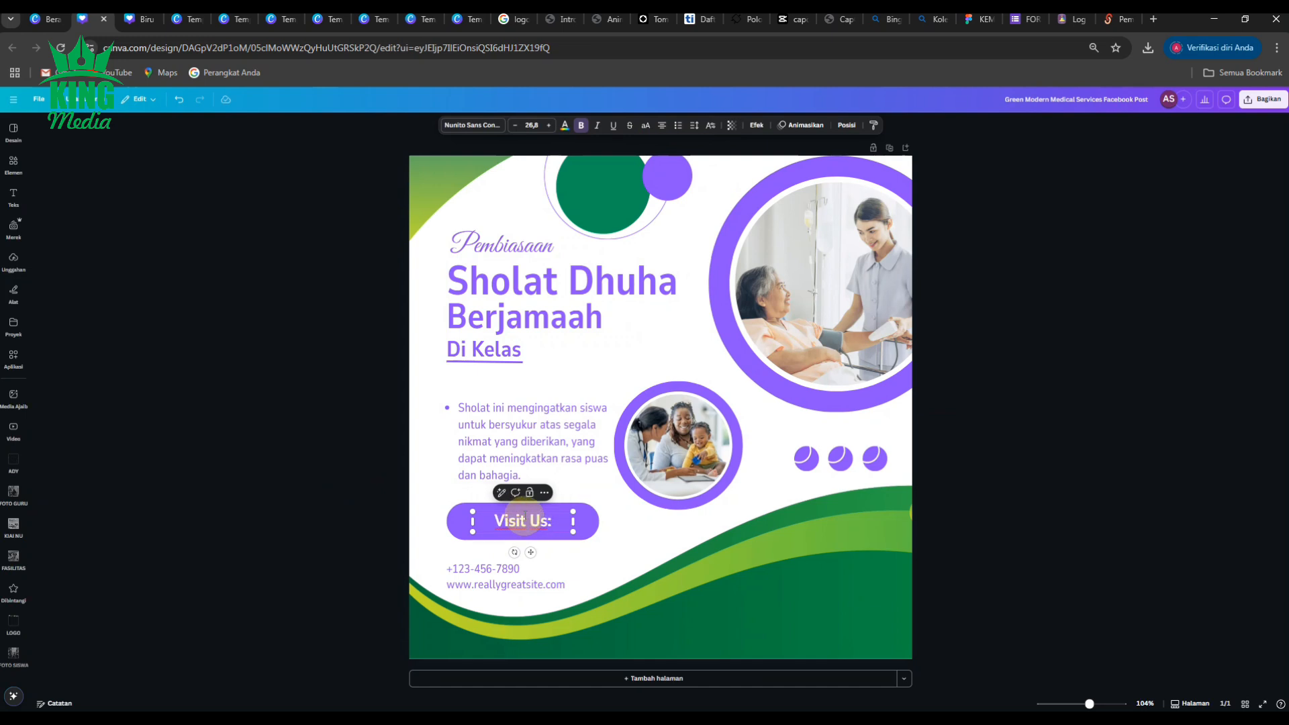
pyautogui.click(327, 504)
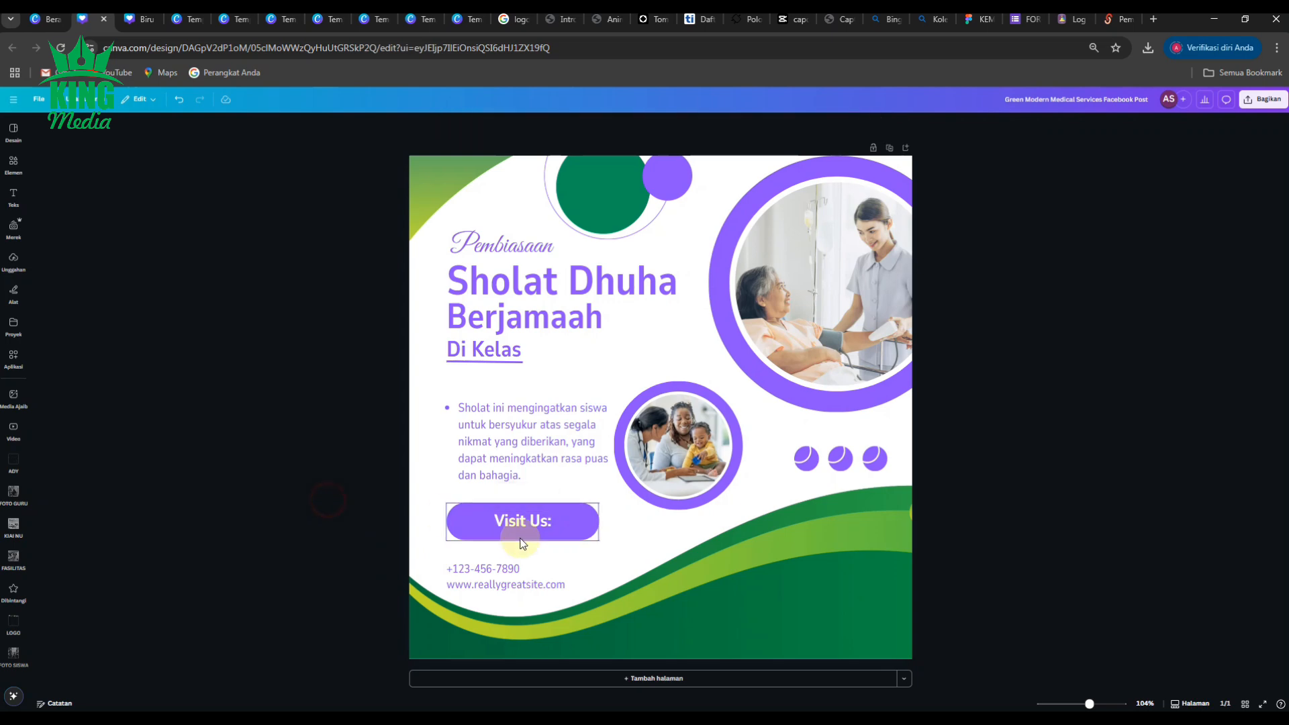
pyautogui.scroll(5, 521, 537)
pyautogui.click(425, 519)
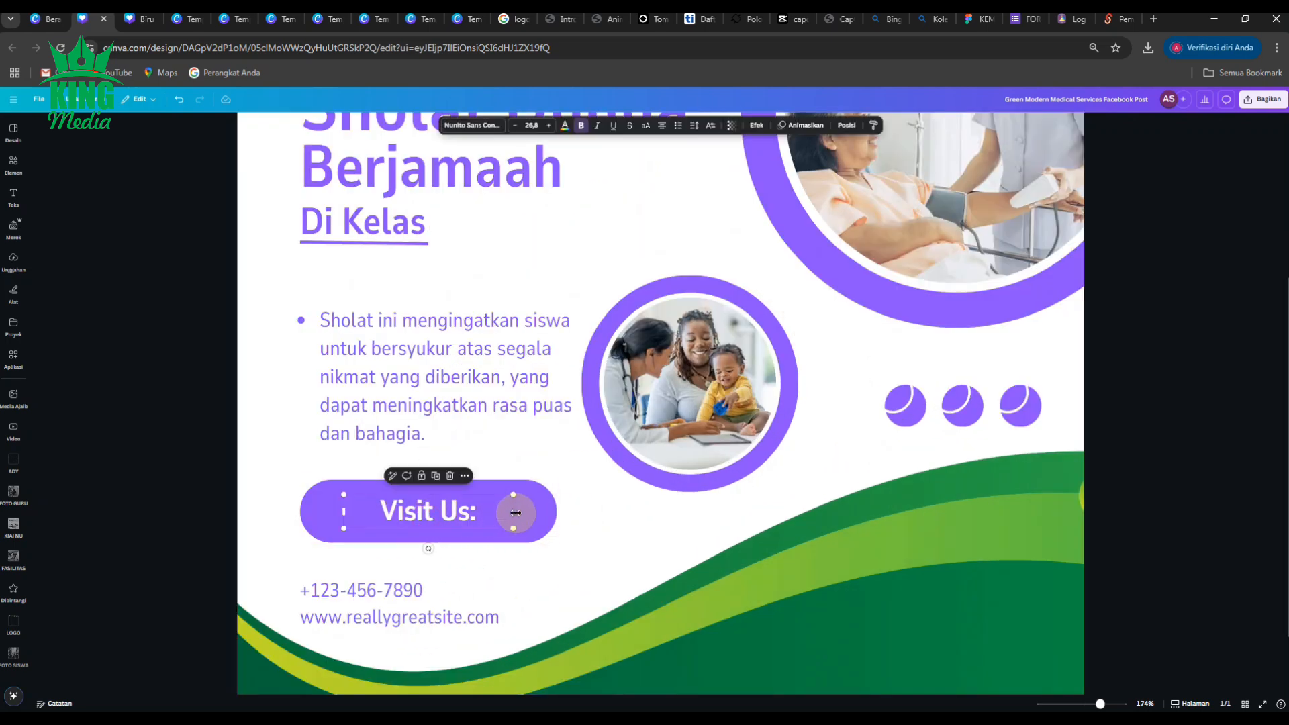
pyautogui.moveTo(508, 515); pyautogui.dragTo(412, 517)
pyautogui.click(522, 512)
pyautogui.keyDown('shift'); pyautogui.click(465, 516); pyautogui.keyUp('shift')
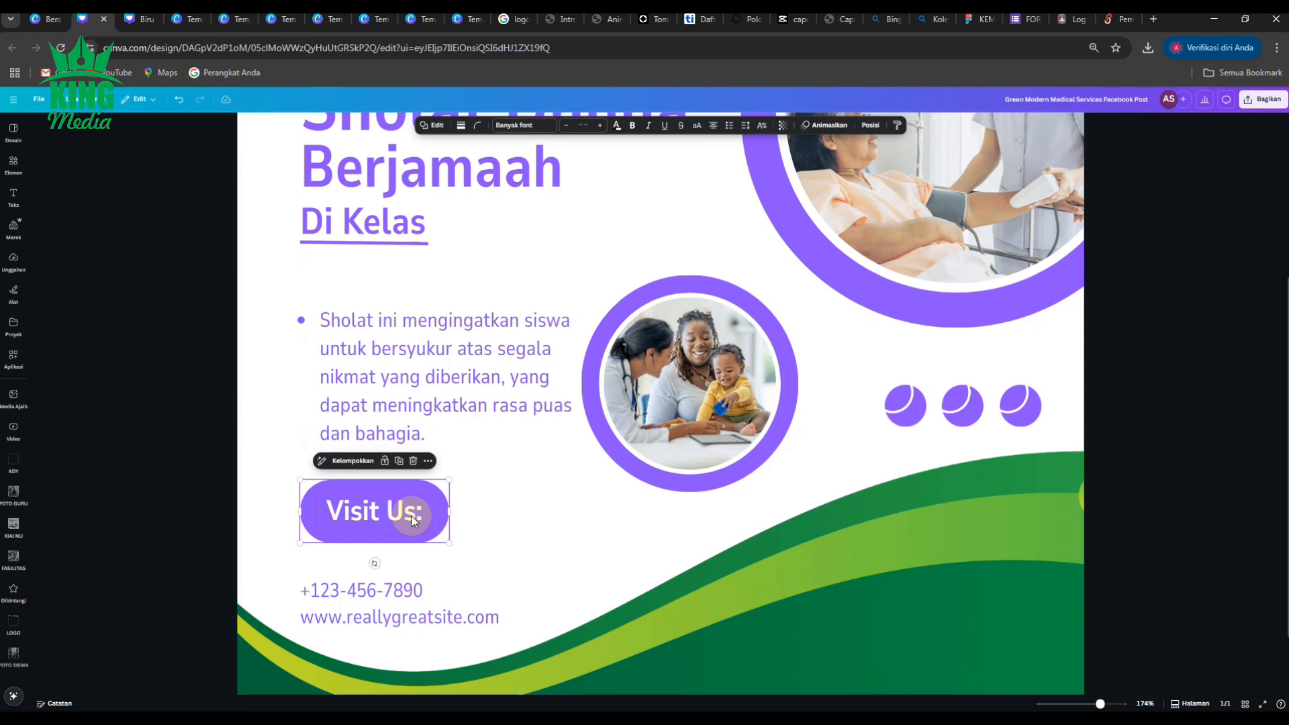
# Move the Visit Us: text and pill left together to line up with the bullet text.
pyautogui.scroll(-3, 412, 517)
pyautogui.click(265, 495)
pyautogui.click(509, 424)
pyautogui.moveTo(509, 424)
pyautogui.mouseDown()
pyautogui.moveTo(495, 418)
pyautogui.moveTo(512, 421)
pyautogui.mouseUp()
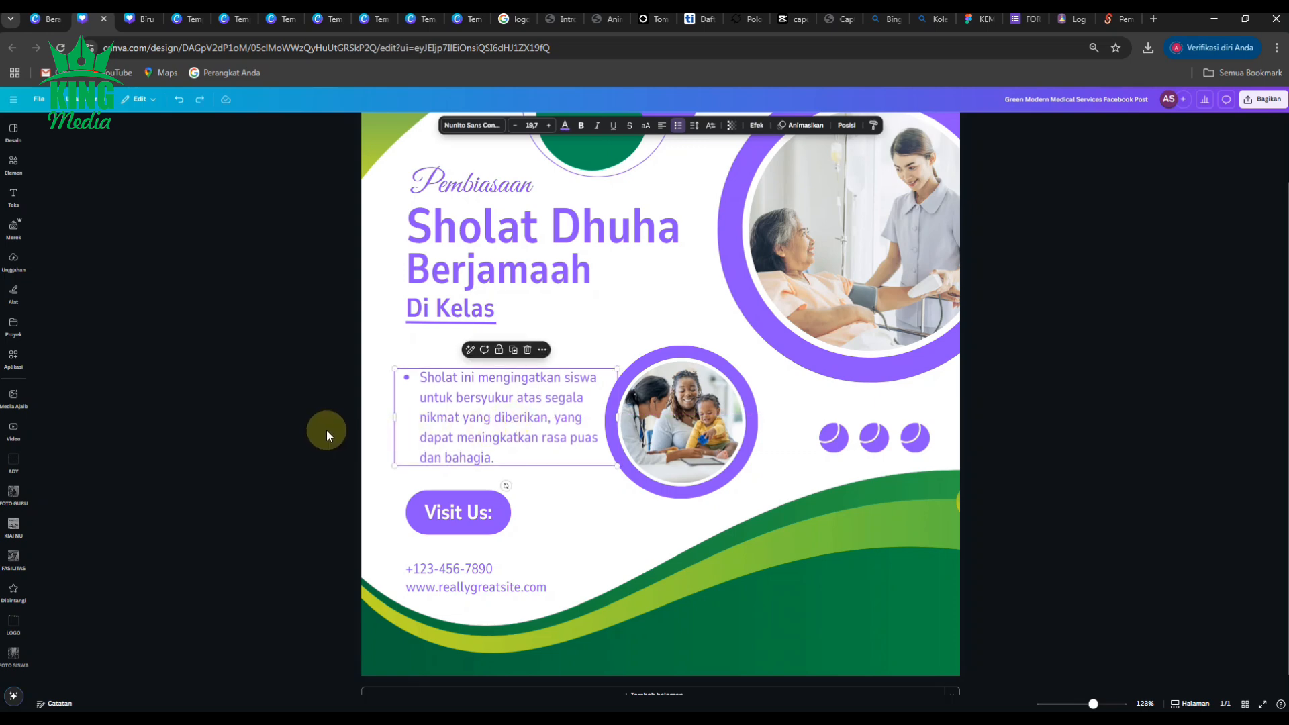
pyautogui.hotkey('ctrl', 'z')
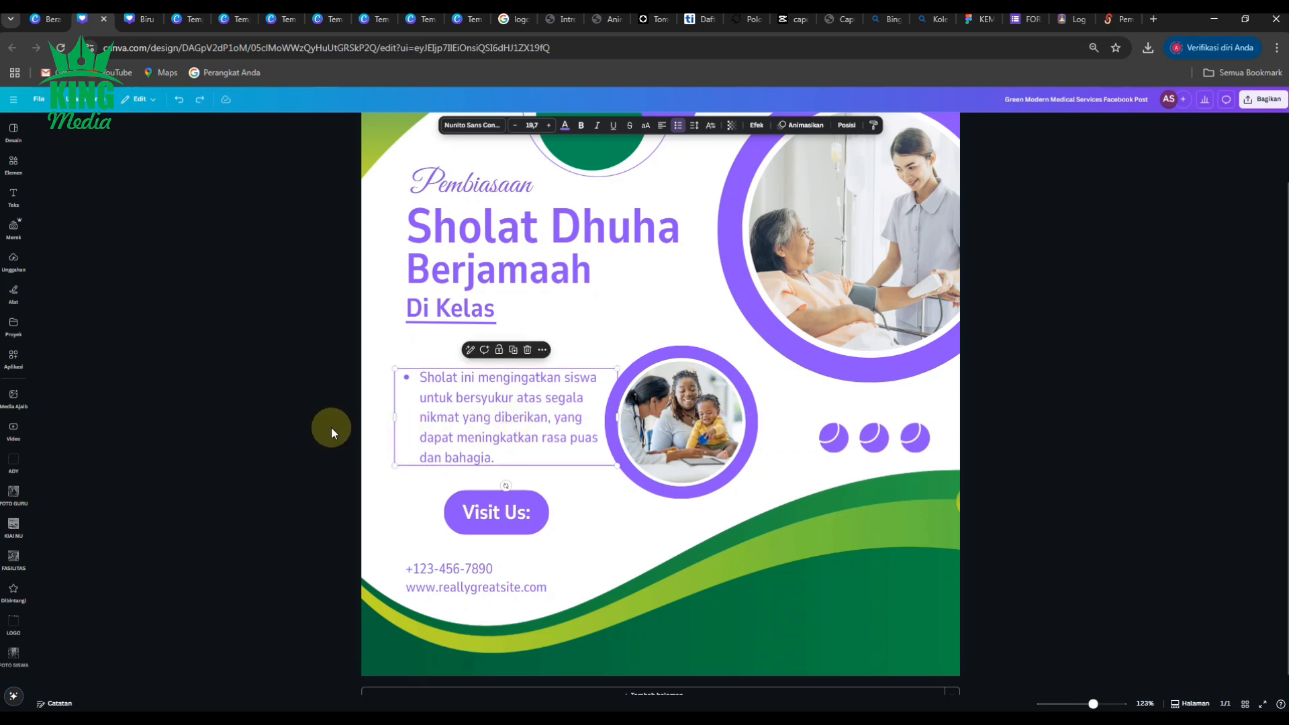
pyautogui.click(348, 504)
pyautogui.click(501, 517)
pyautogui.keyDown('shift'); pyautogui.click(526, 529); pyautogui.keyUp('shift')
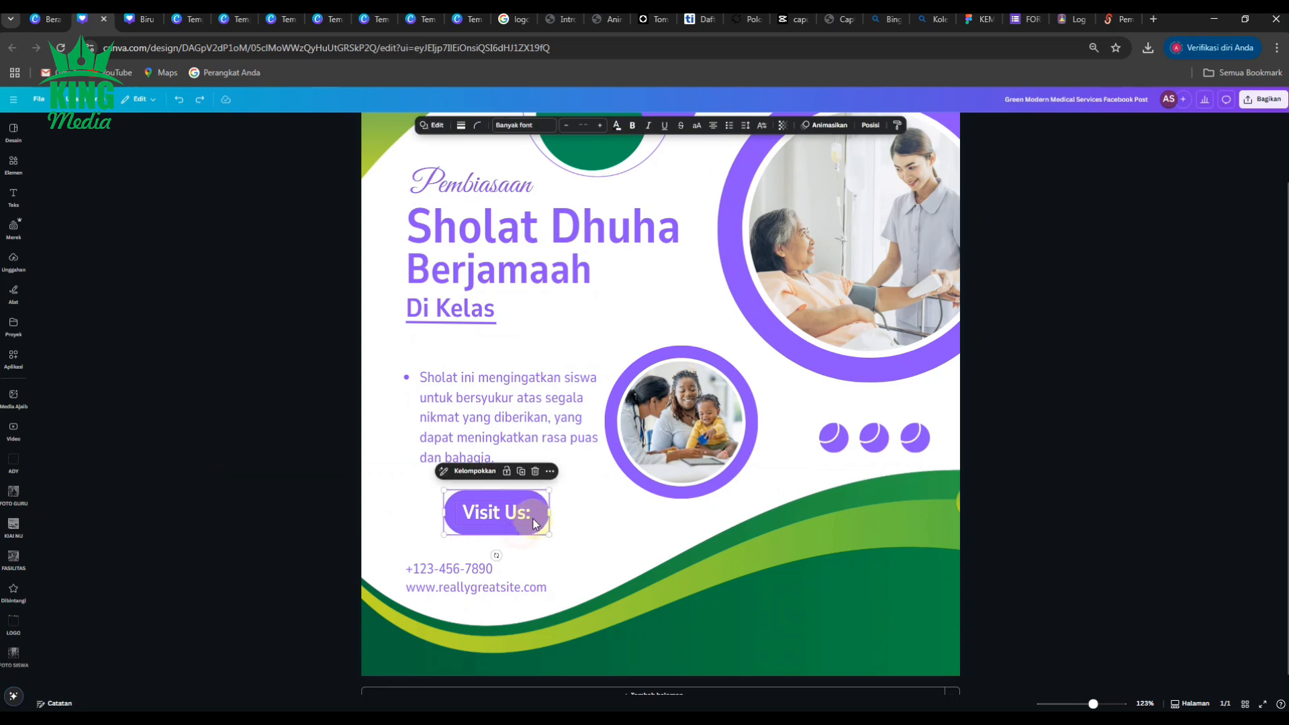
pyautogui.moveTo(531, 516); pyautogui.dragTo(493, 518)
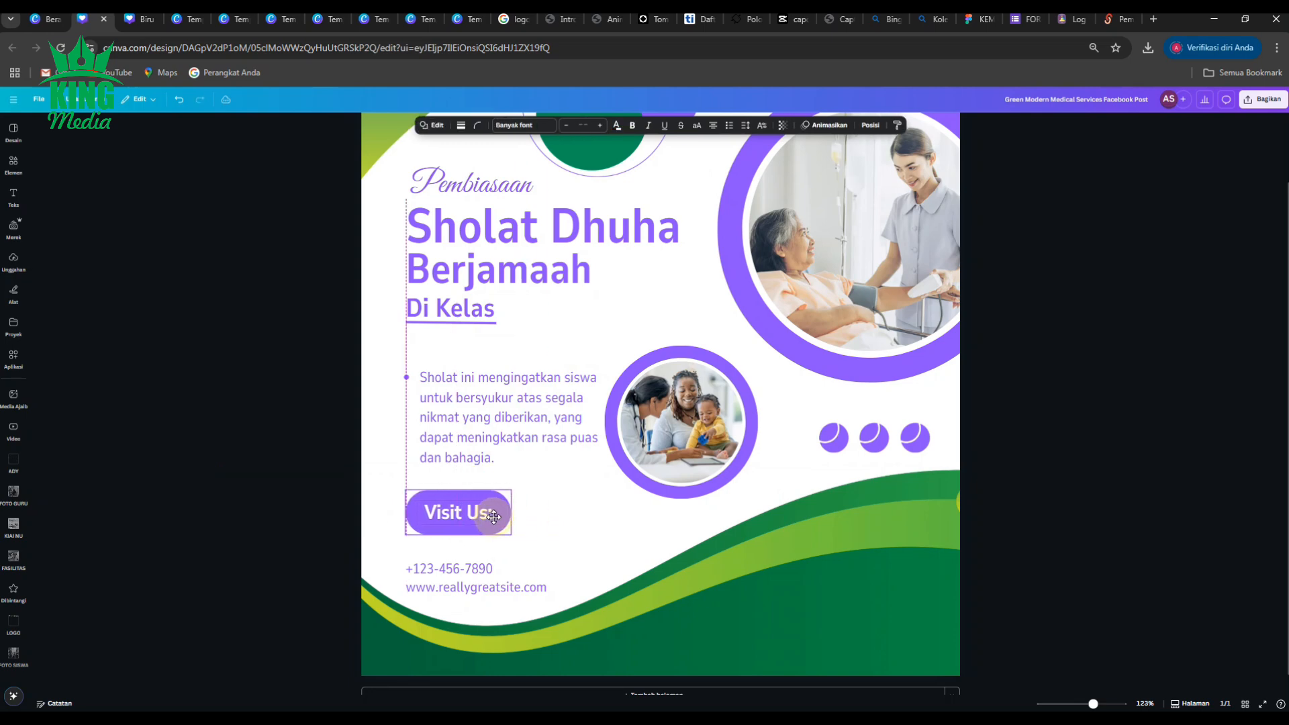
pyautogui.click(218, 468)
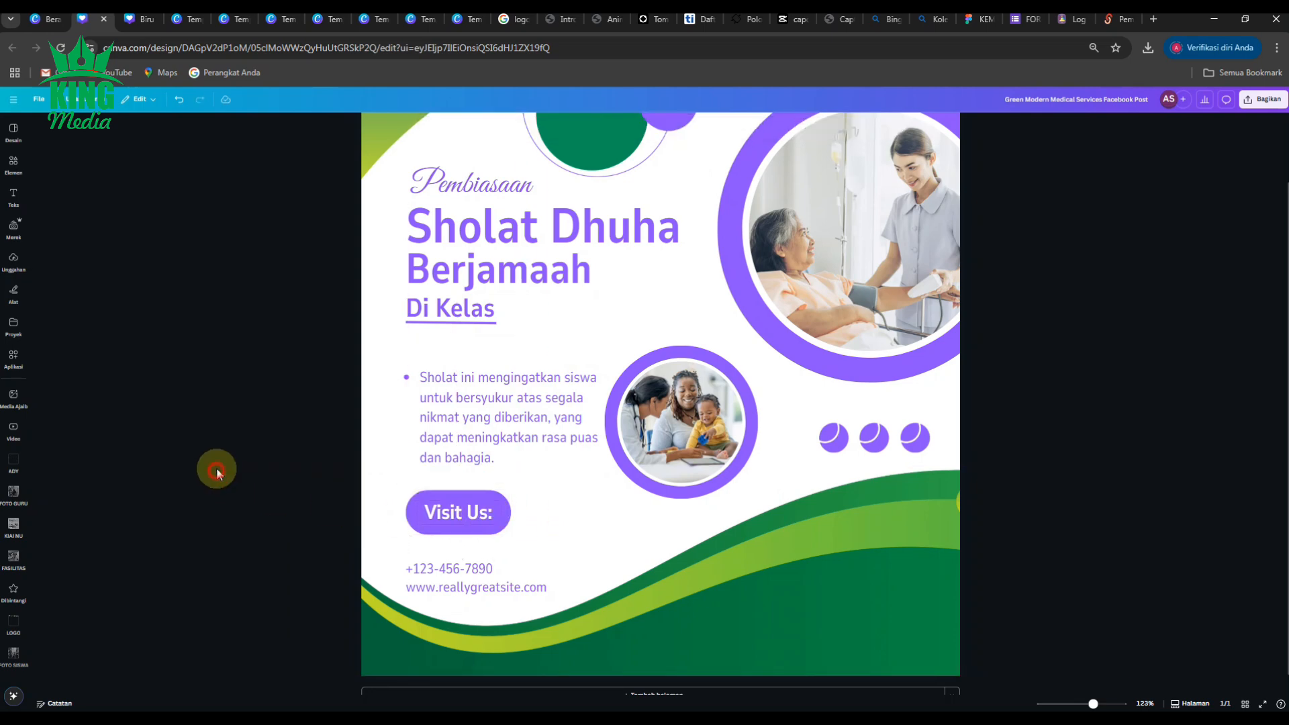
pyautogui.scroll(-2, 218, 467)
# Remove the photos from both circular frames and delete the phone number text.
pyautogui.click(750, 399)
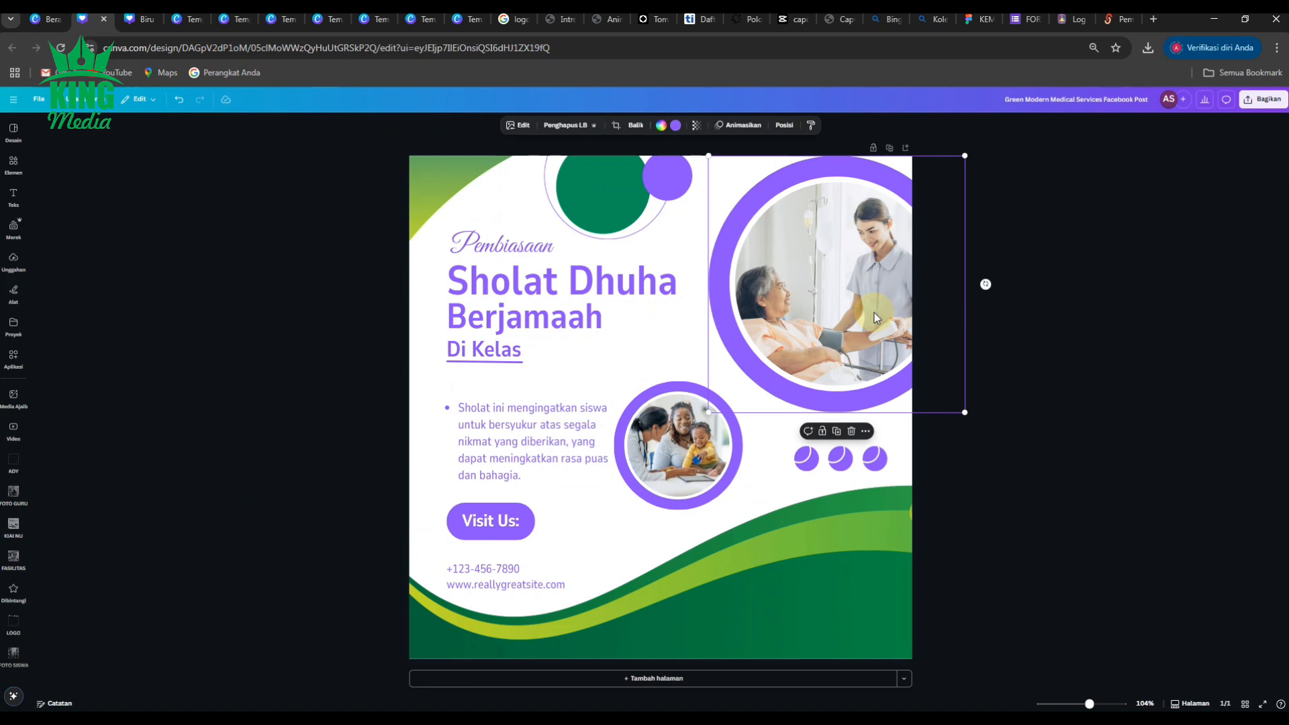
pyautogui.press('Delete')
pyautogui.click(693, 463)
pyautogui.press('Delete')
pyautogui.click(1144, 388)
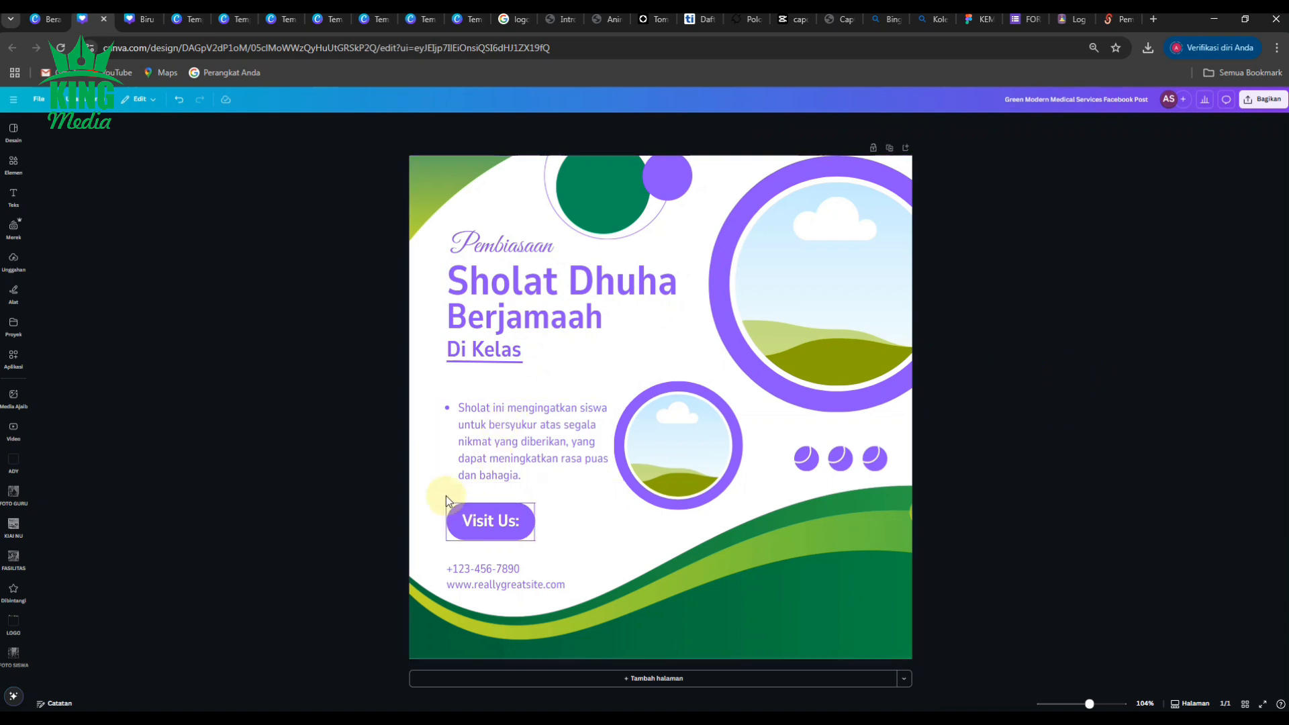
pyautogui.click(486, 571)
pyautogui.press('Delete')
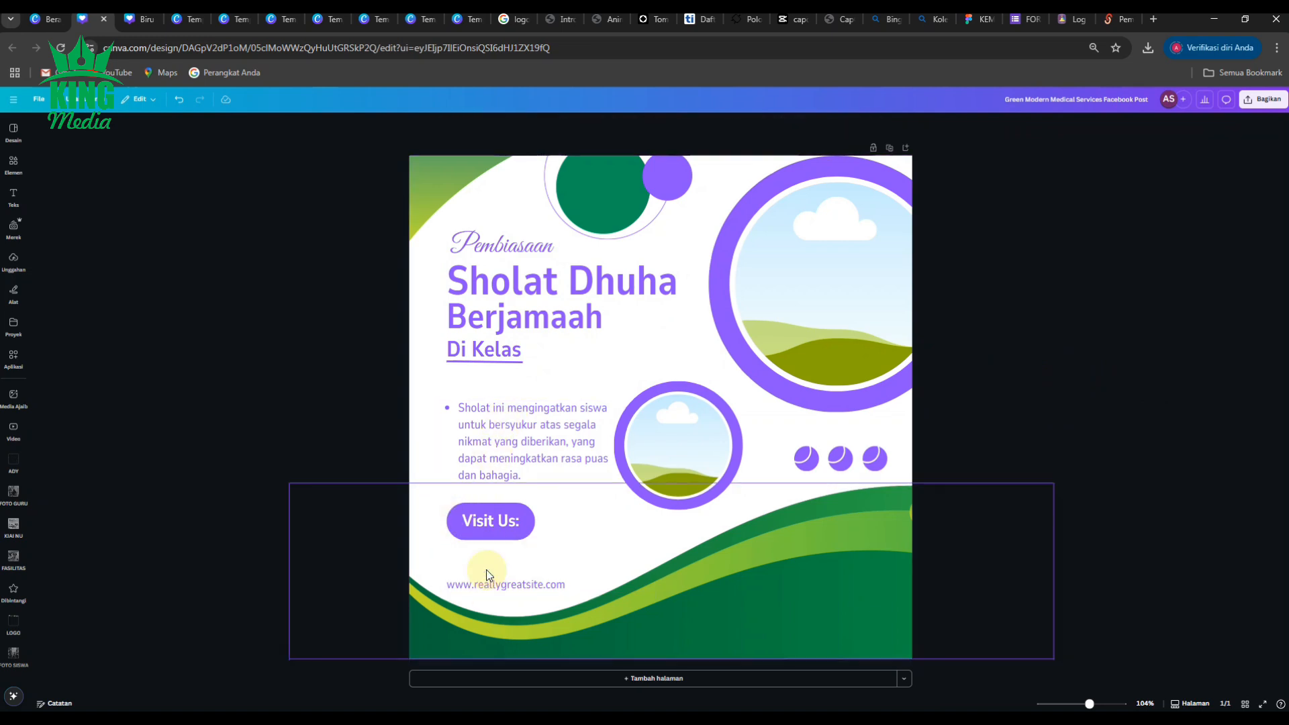
# Replace the website with bold 'smkypm3taman.sch.id' and narrow its text box to fit.
pyautogui.click(488, 582)
pyautogui.doubleClick(489, 583)
pyautogui.write('smkypm3taman.sch.id')
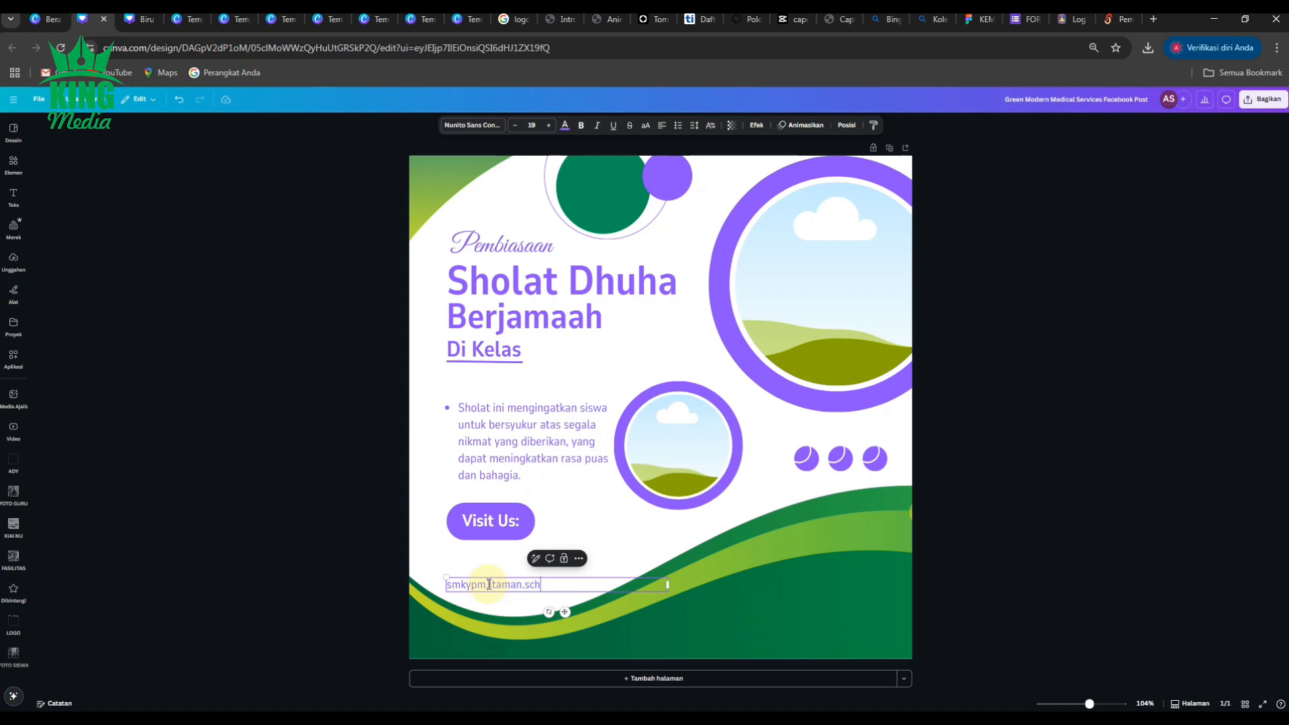
pyautogui.click(306, 526)
pyautogui.click(516, 587)
pyautogui.click(581, 127)
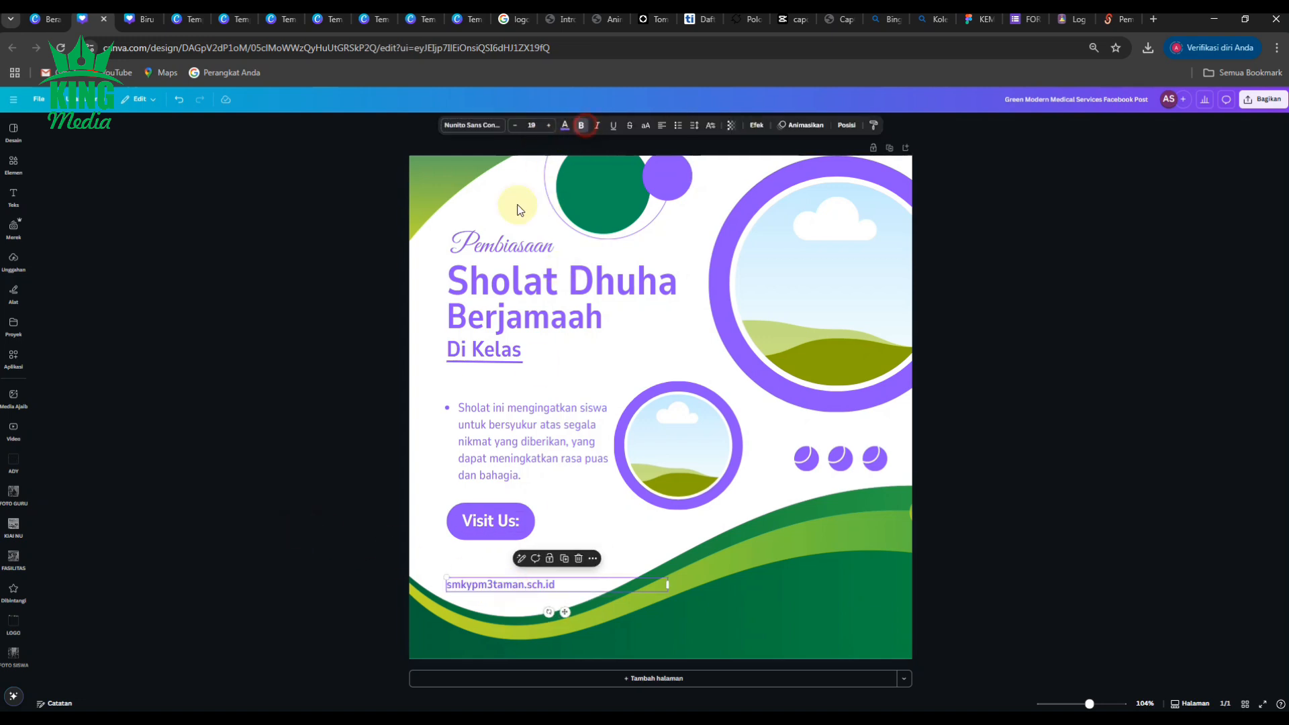
pyautogui.click(164, 454)
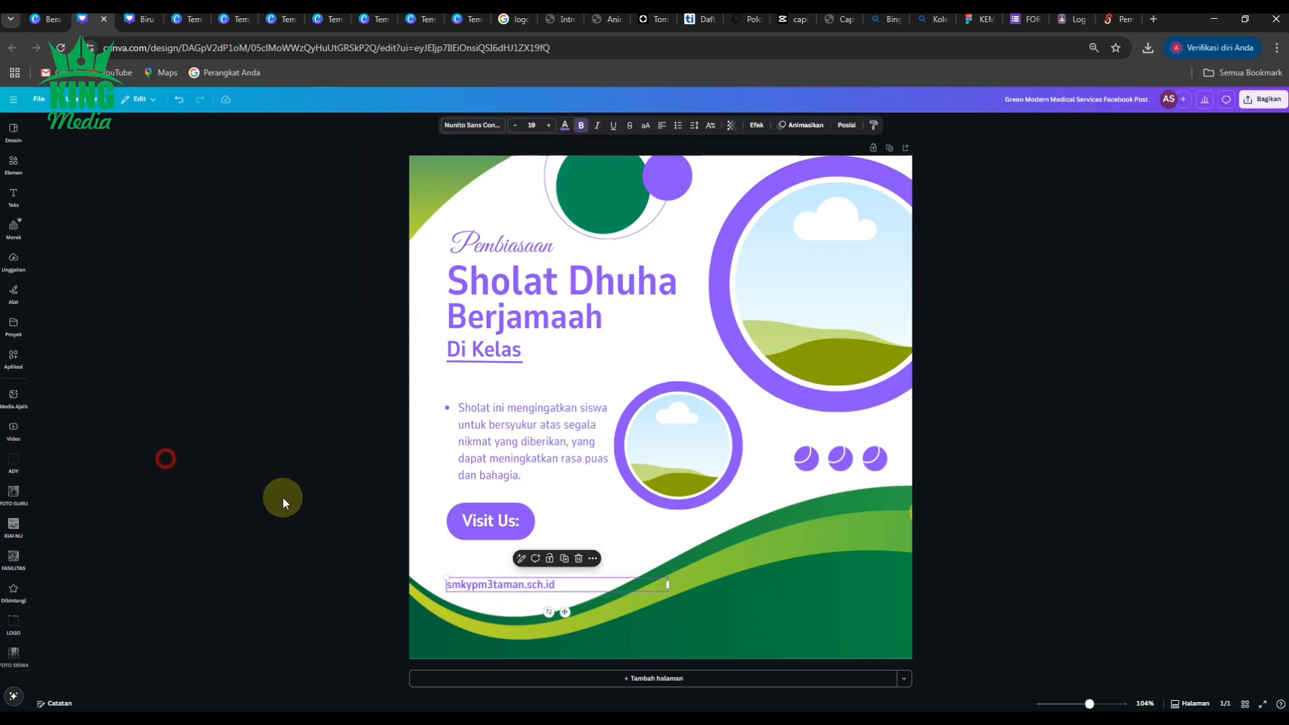
pyautogui.click(597, 587)
pyautogui.moveTo(668, 586); pyautogui.dragTo(564, 587)
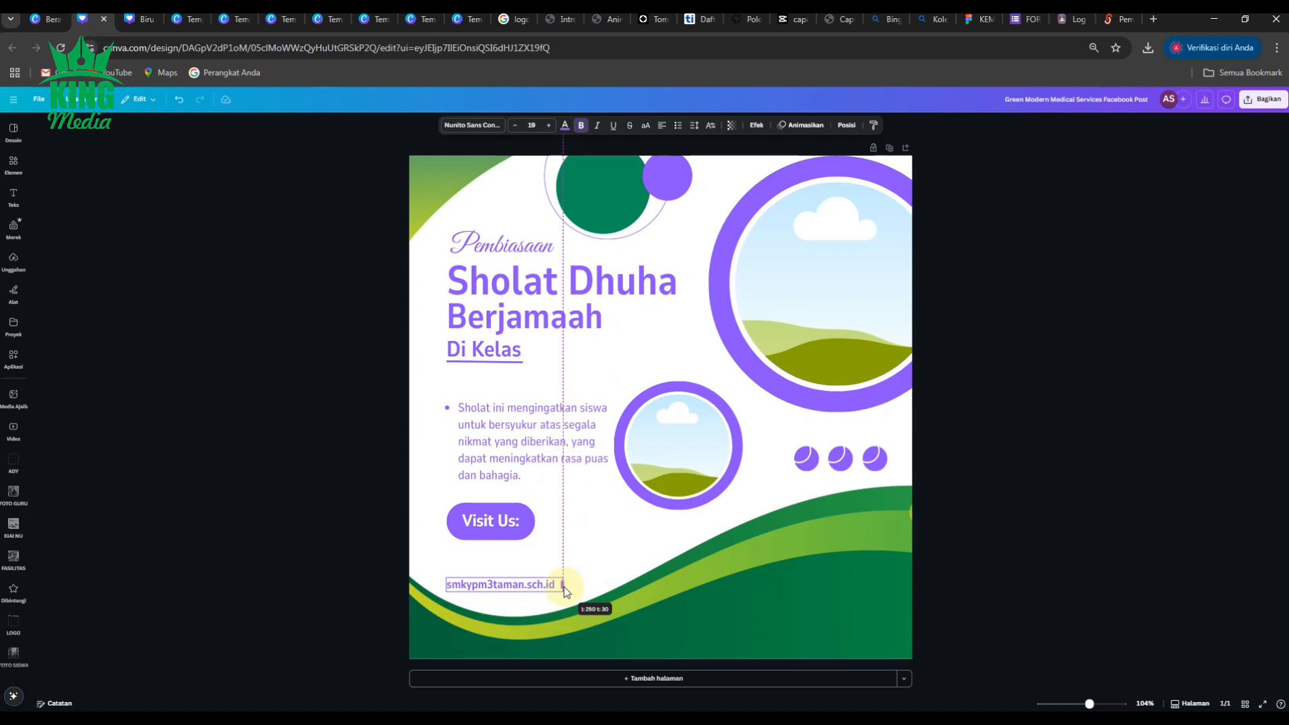
pyautogui.click(192, 514)
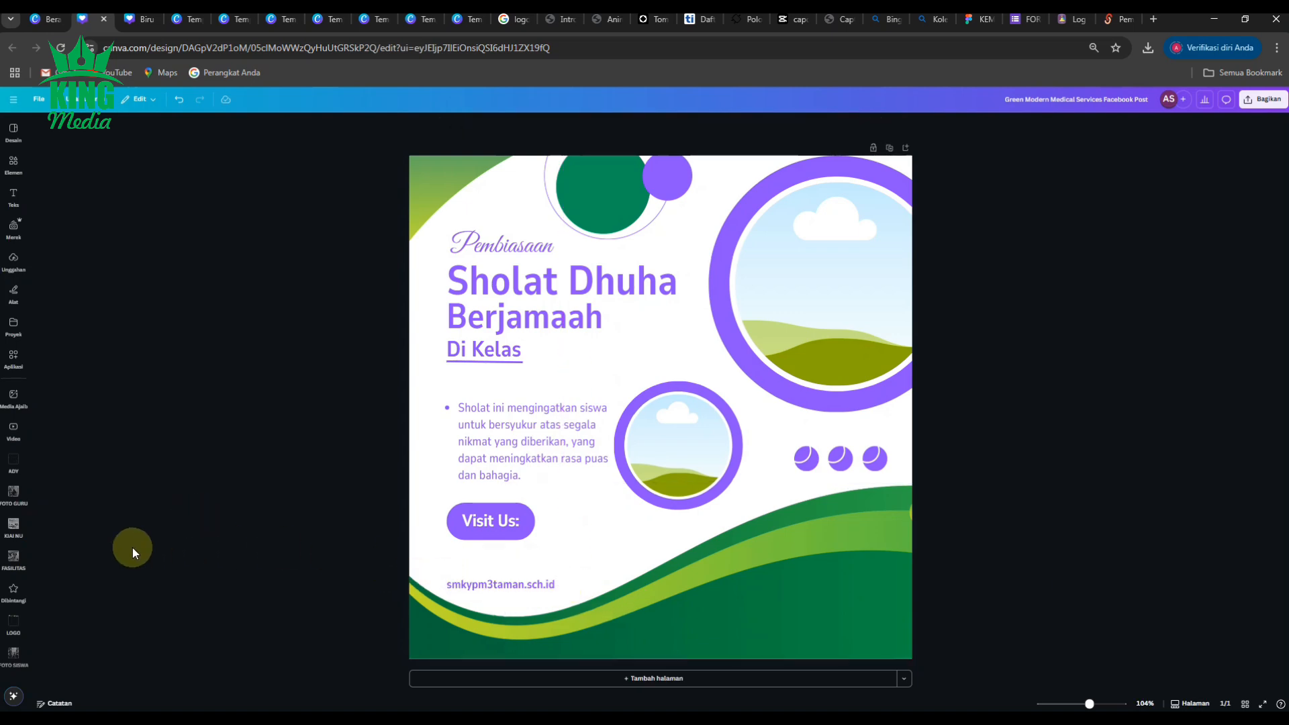
pyautogui.click(14, 625)
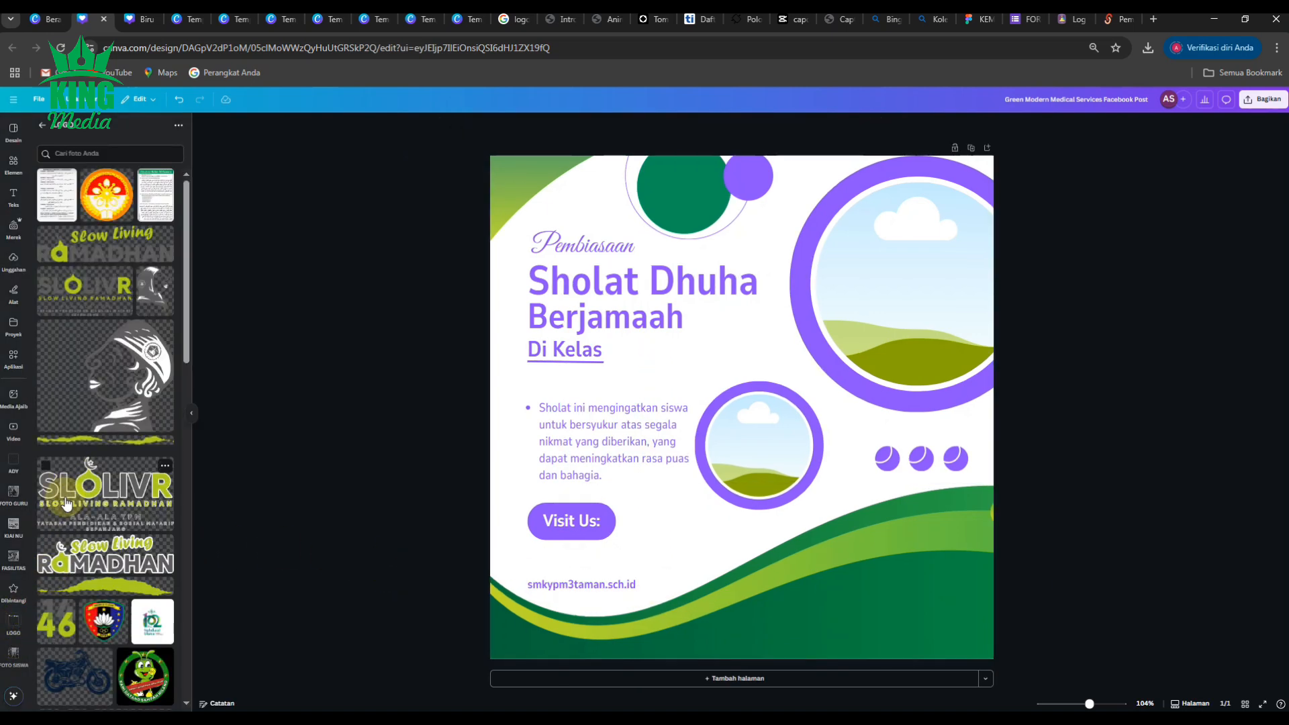
# Drop the WhatsApp contact-numbers image onto the post and resize it small.
pyautogui.scroll(-6, 74, 551)
pyautogui.moveTo(104, 543); pyautogui.dragTo(739, 285)
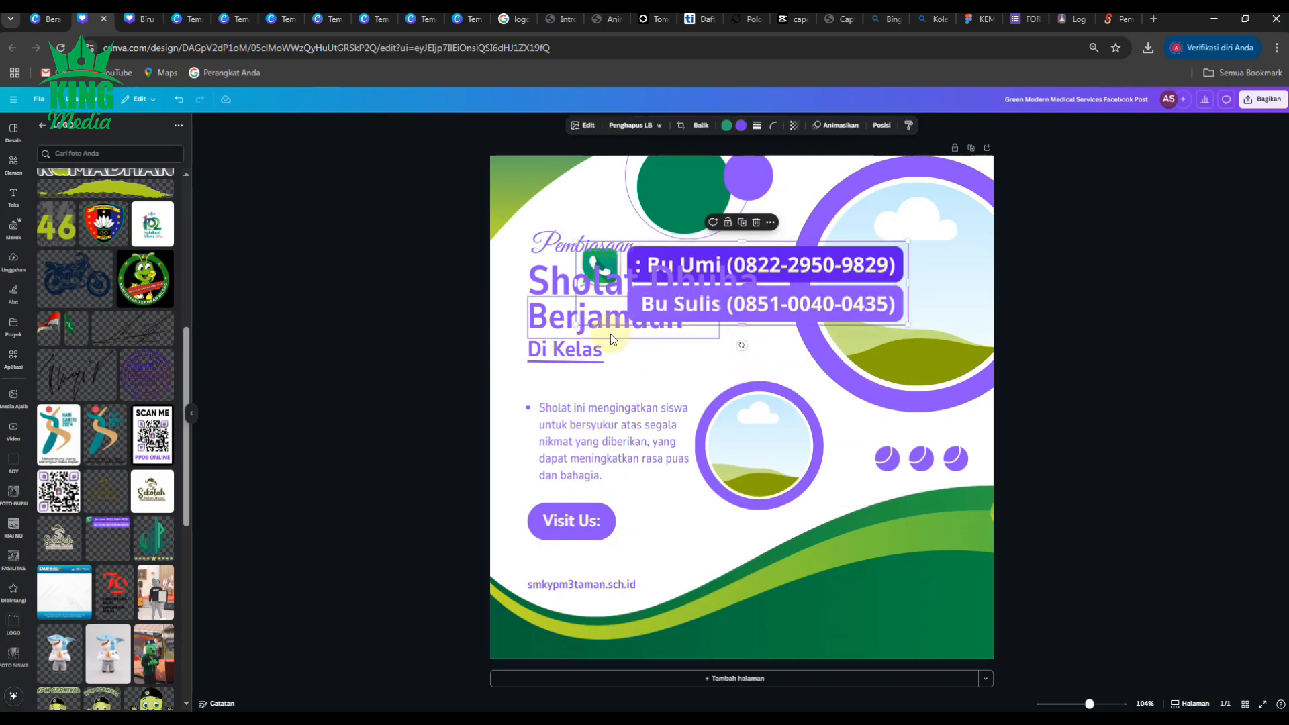
pyautogui.moveTo(578, 327); pyautogui.dragTo(582, 585)
pyautogui.scroll(10, 582, 585)
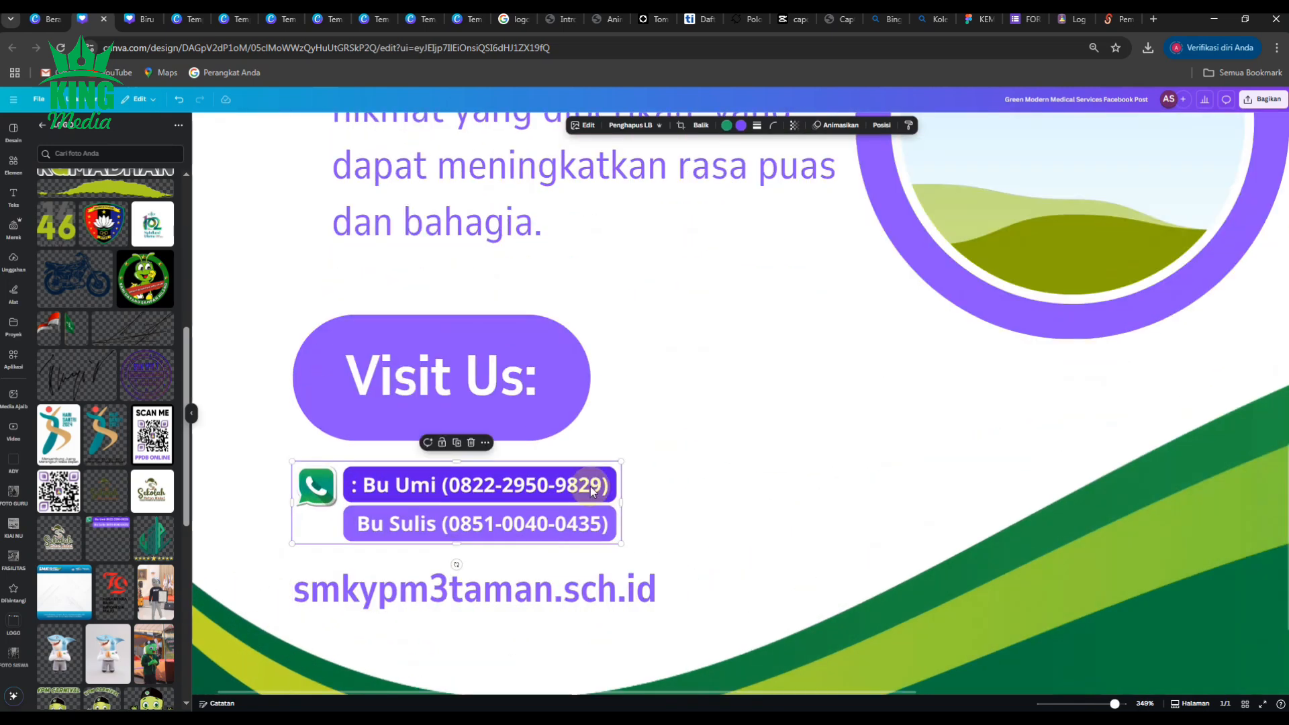
pyautogui.moveTo(621, 463); pyautogui.dragTo(659, 451)
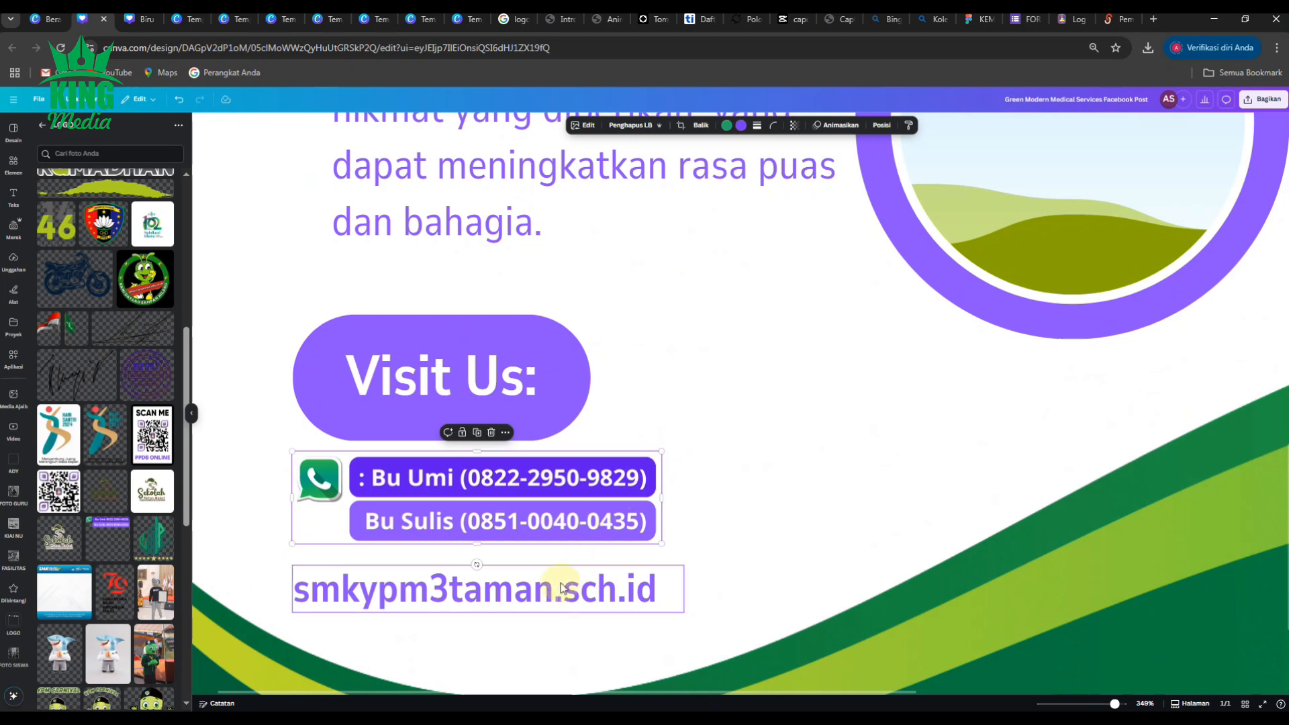
# Nudge the website text up so it sits just under the contact block.
pyautogui.click(580, 578)
pyautogui.moveTo(580, 578); pyautogui.dragTo(580, 576)
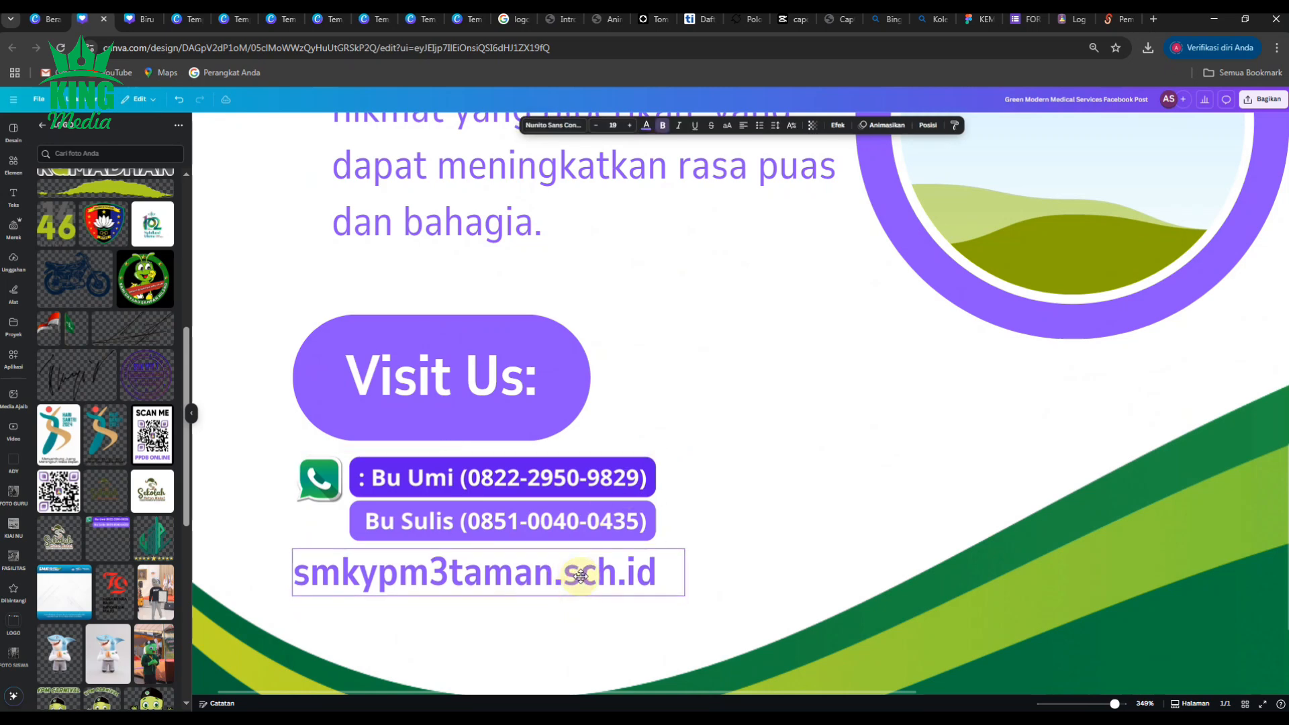
pyautogui.scroll(-5, 567, 581)
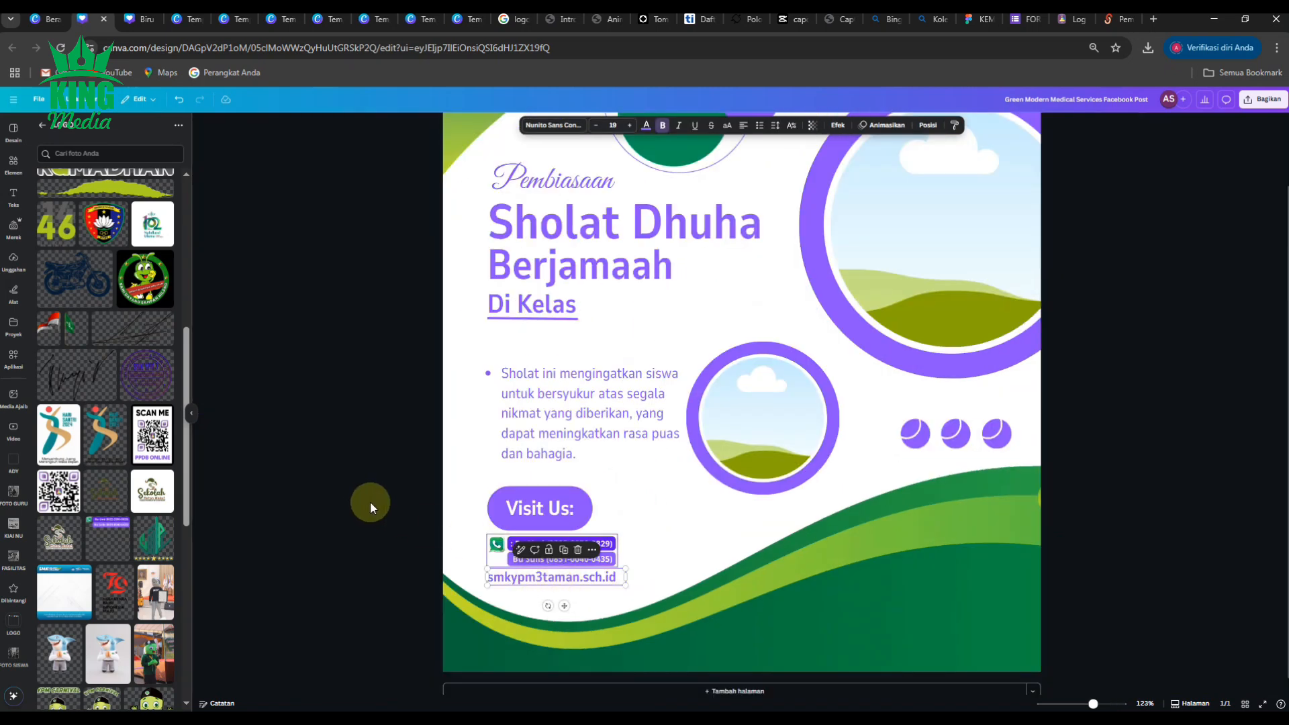
pyautogui.click(373, 497)
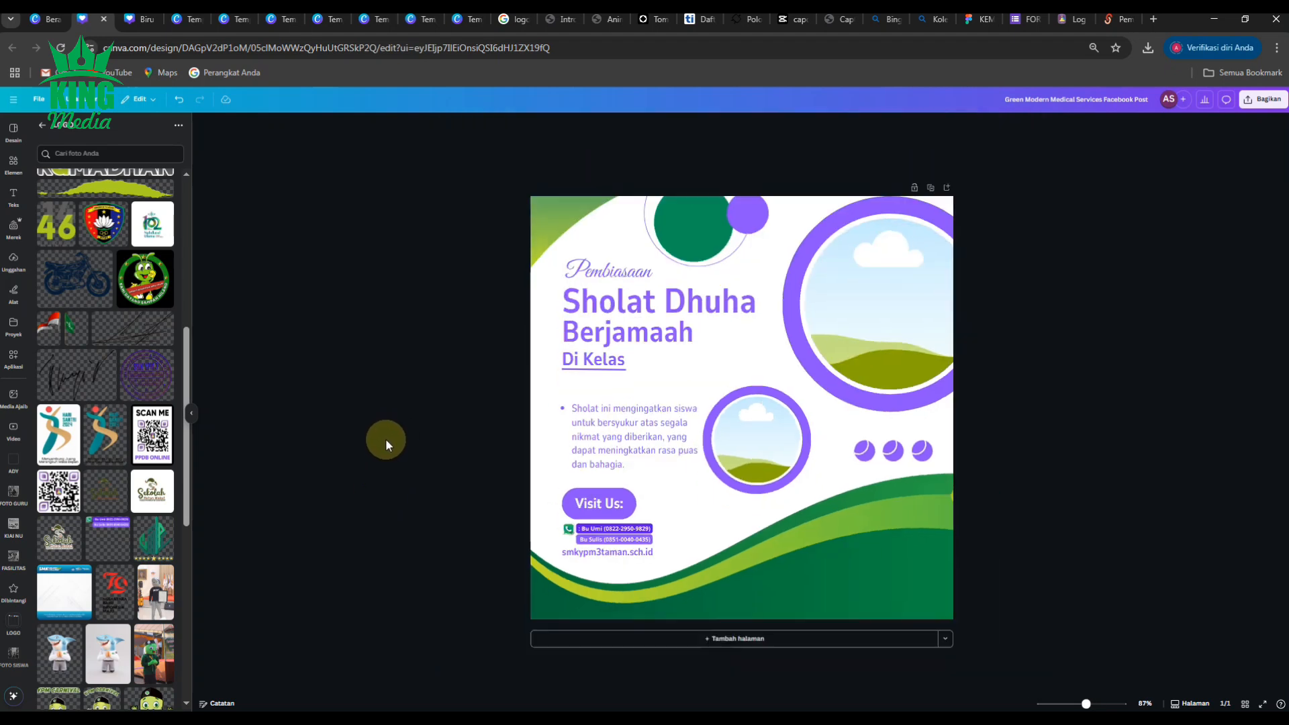
pyautogui.scroll(1, 638, 244)
# Lower the Pembiasaan, Sholat Dhuha, Berjamaah and Di Kelas lines together, then close the logo panel.
pyautogui.click(531, 260)
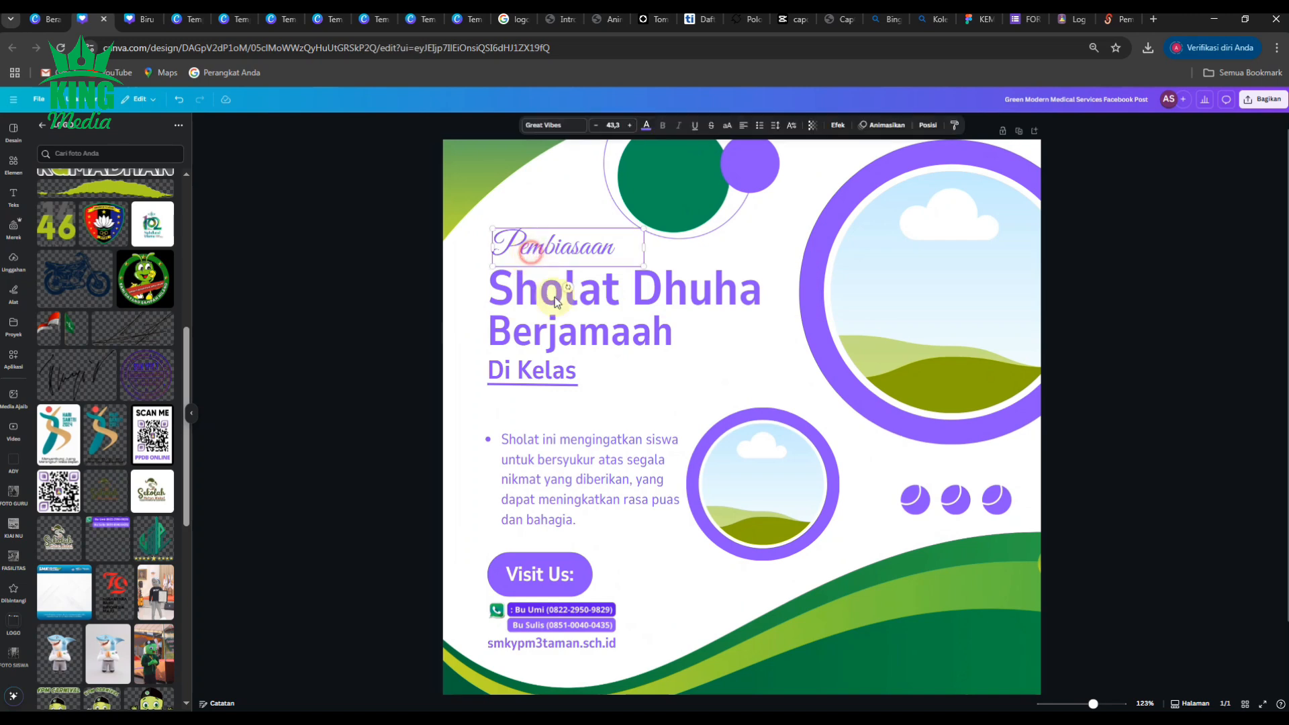
pyautogui.keyDown('shift'); pyautogui.click(554, 290); pyautogui.keyUp('shift')
pyautogui.keyDown('shift'); pyautogui.click(550, 329); pyautogui.keyUp('shift')
pyautogui.keyDown('shift'); pyautogui.click(555, 382); pyautogui.keyUp('shift')
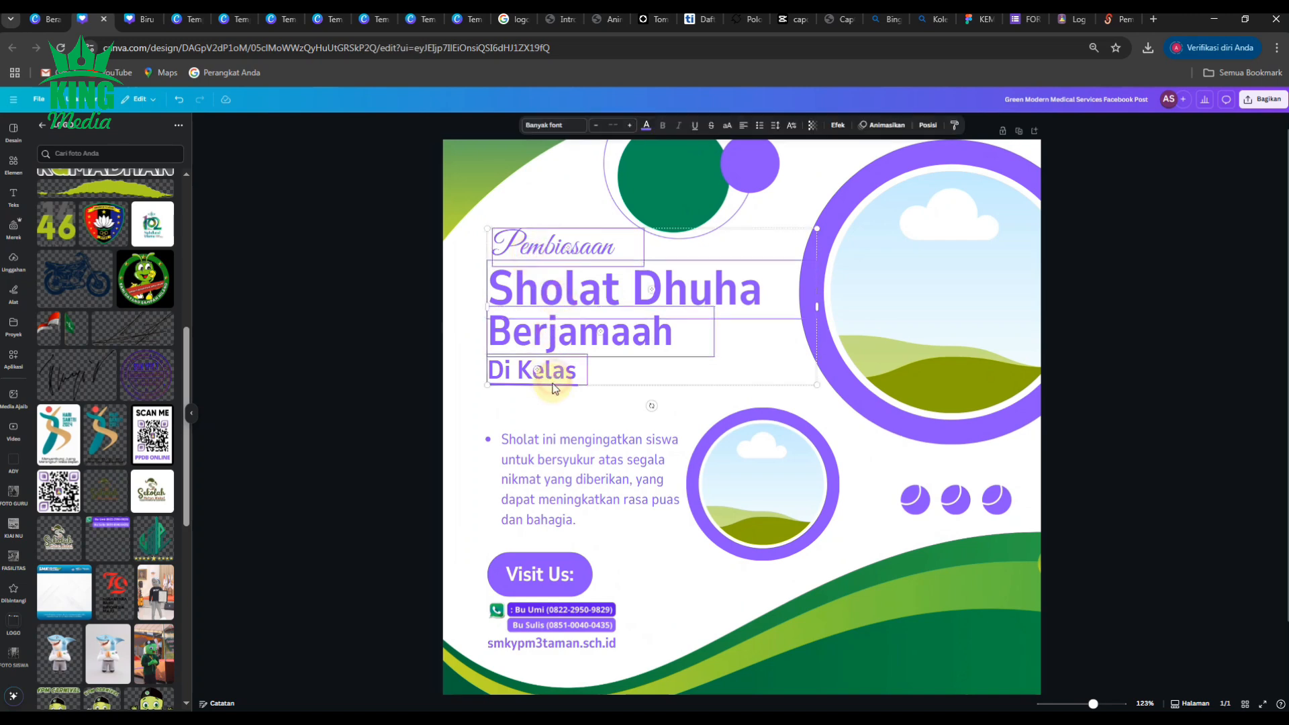
pyautogui.moveTo(595, 290); pyautogui.dragTo(596, 317)
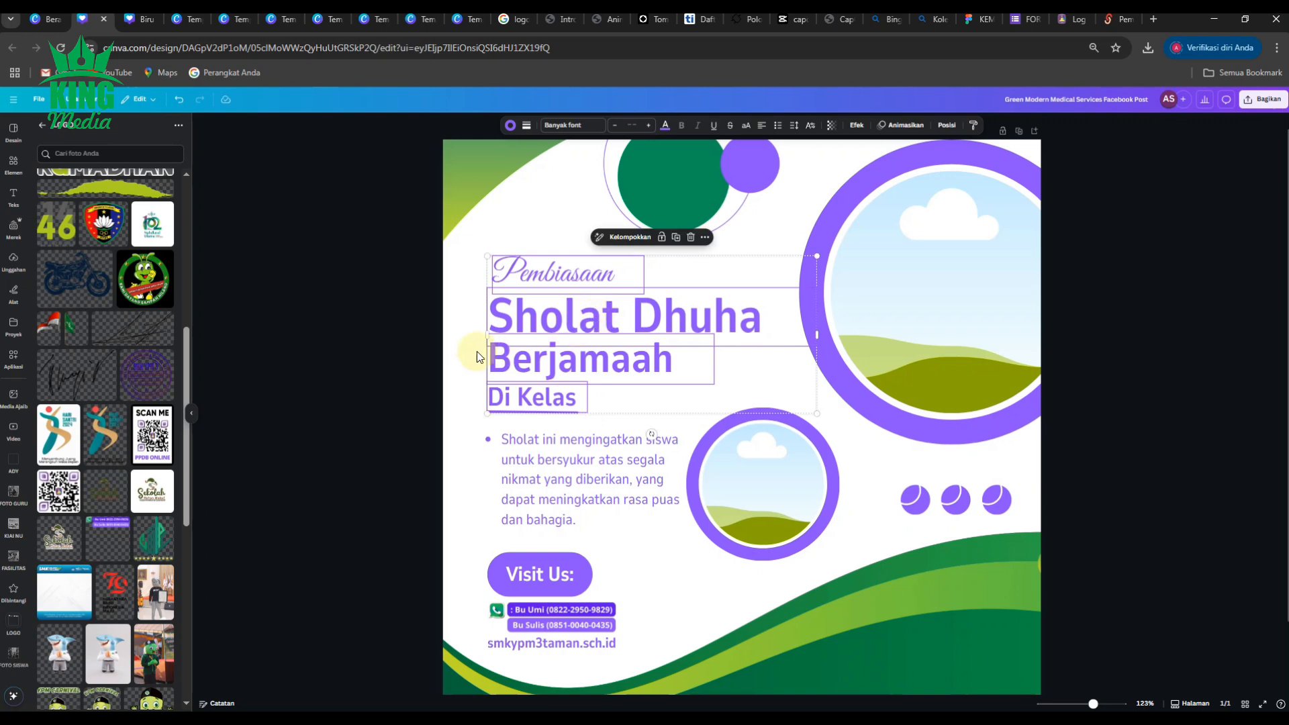
pyautogui.scroll(-5, 473, 354)
pyautogui.click(619, 214)
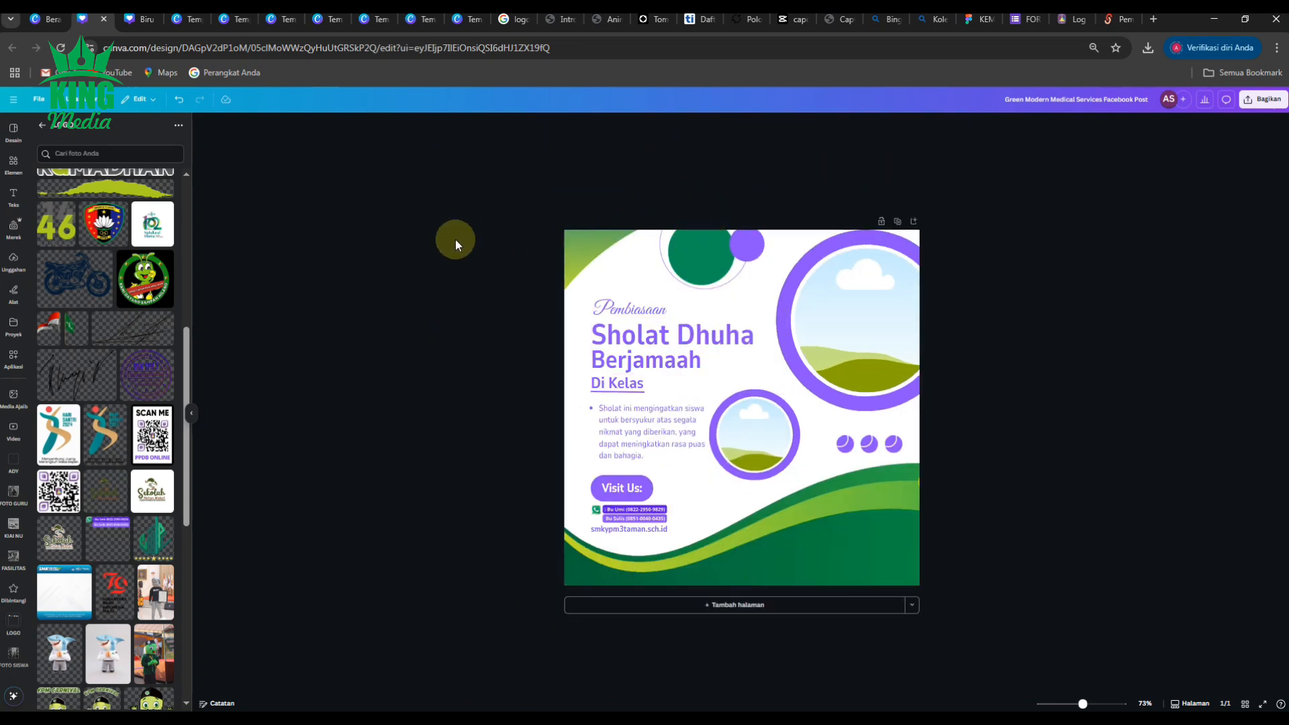
pyautogui.click(192, 415)
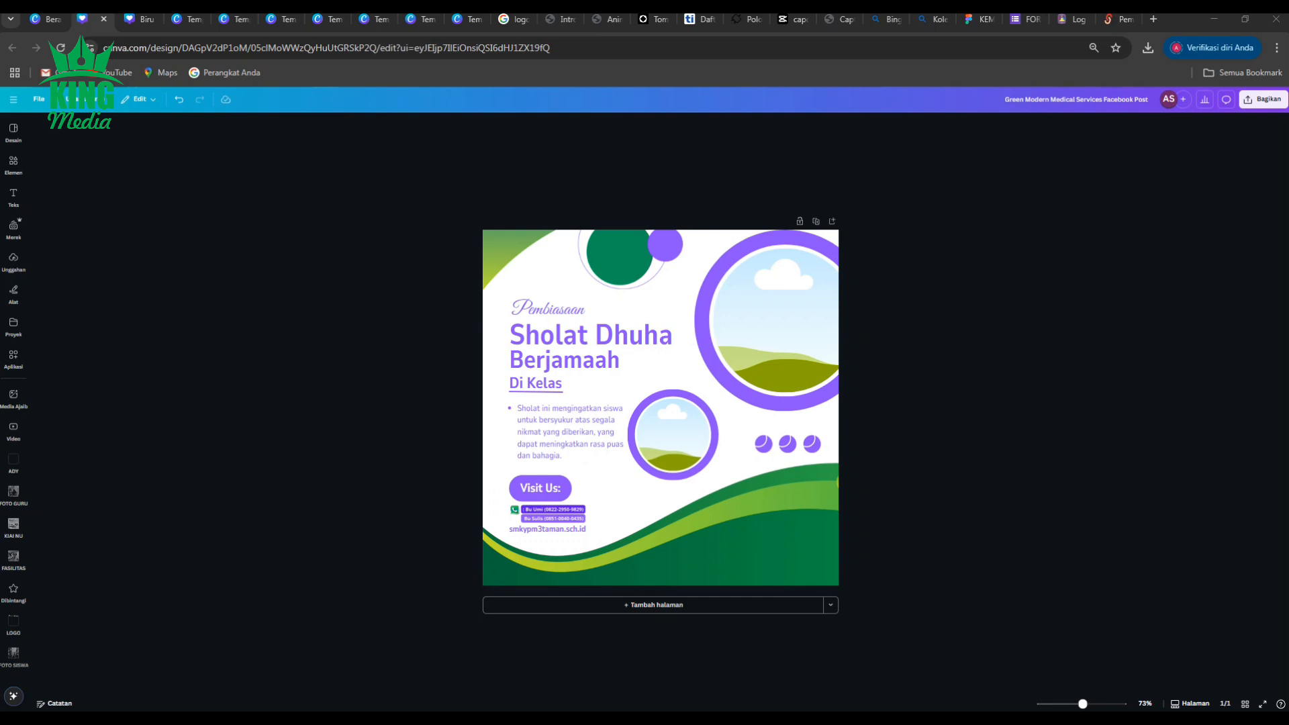
# Put a prayer photo into the large circular frame and shift it right inside the circle.
pyautogui.moveTo(638, 411); pyautogui.dragTo(825, 423)
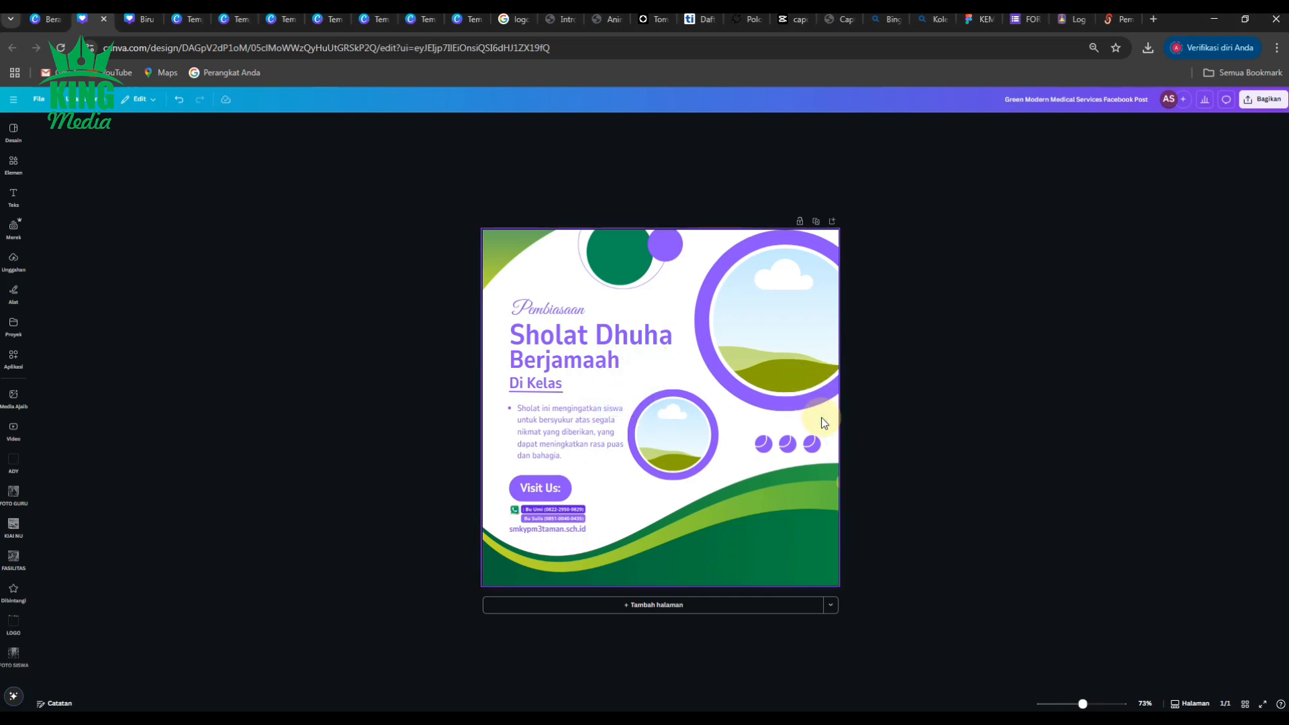
pyautogui.moveTo(693, 414); pyautogui.dragTo(751, 304)
pyautogui.doubleClick(776, 329)
pyautogui.click(1077, 381)
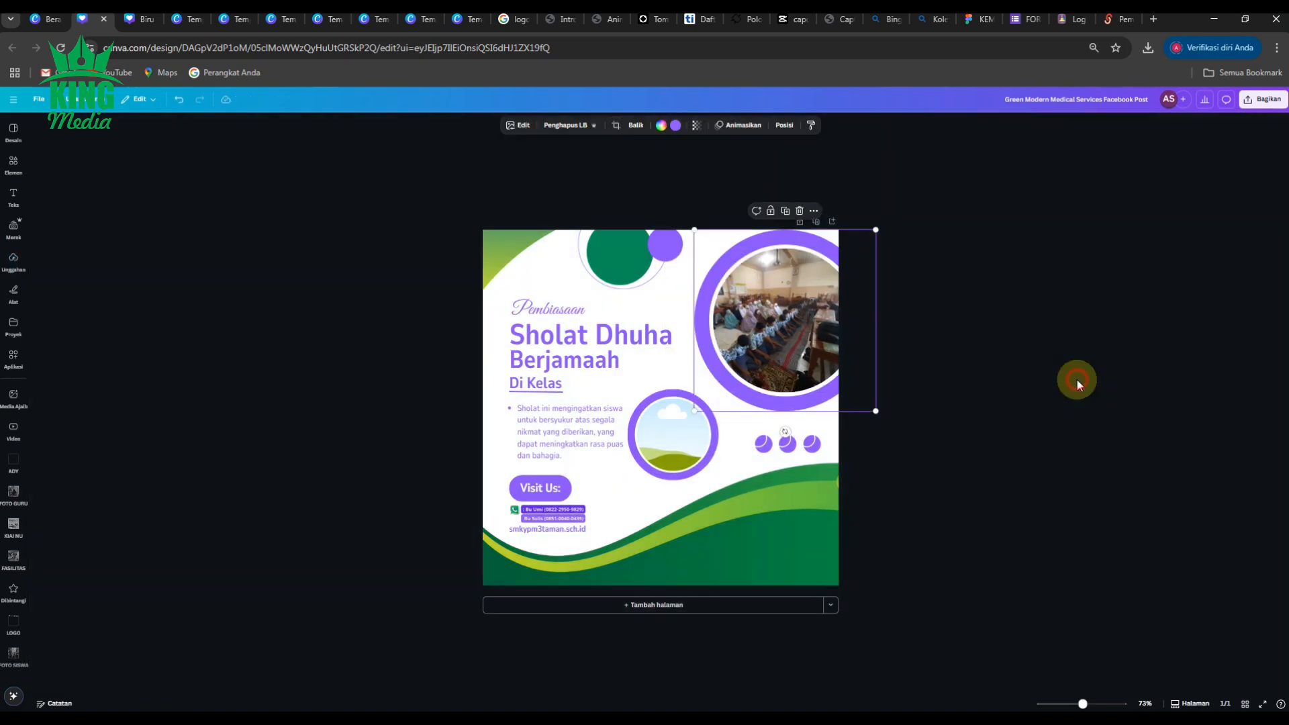
pyautogui.doubleClick(824, 335)
pyautogui.moveTo(824, 335); pyautogui.dragTo(848, 333)
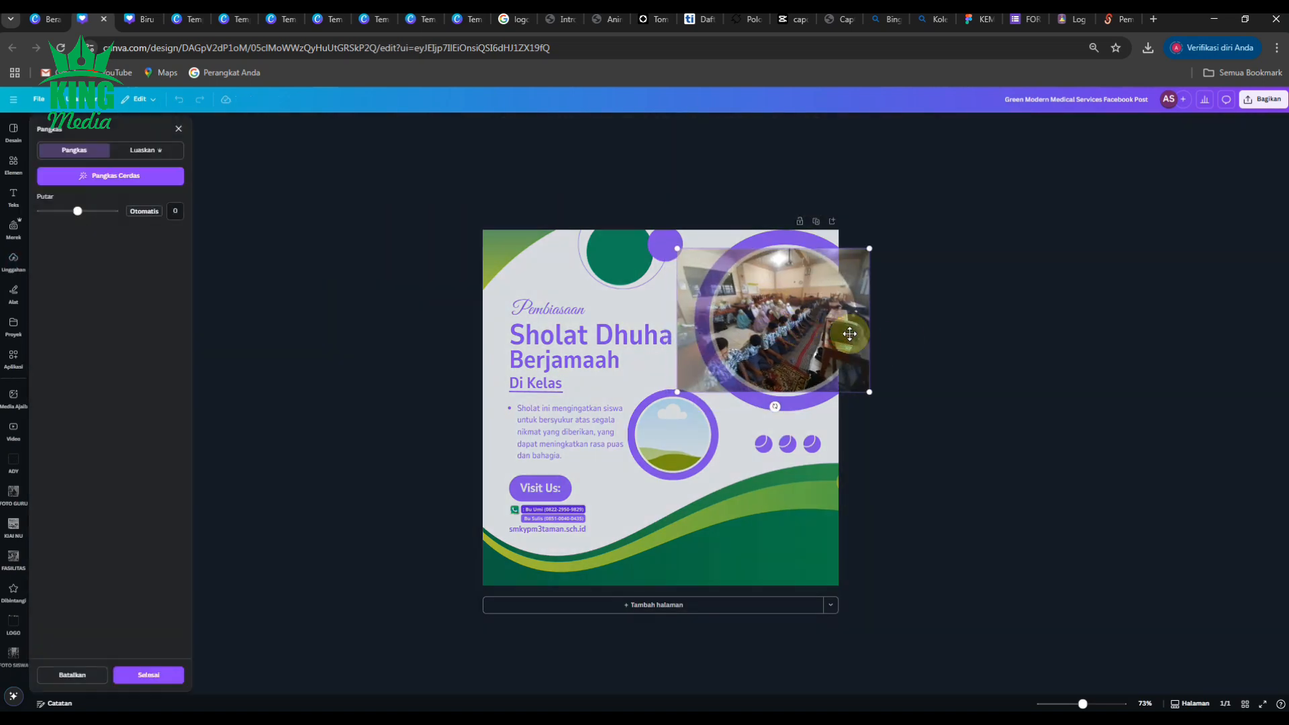
pyautogui.click(907, 341)
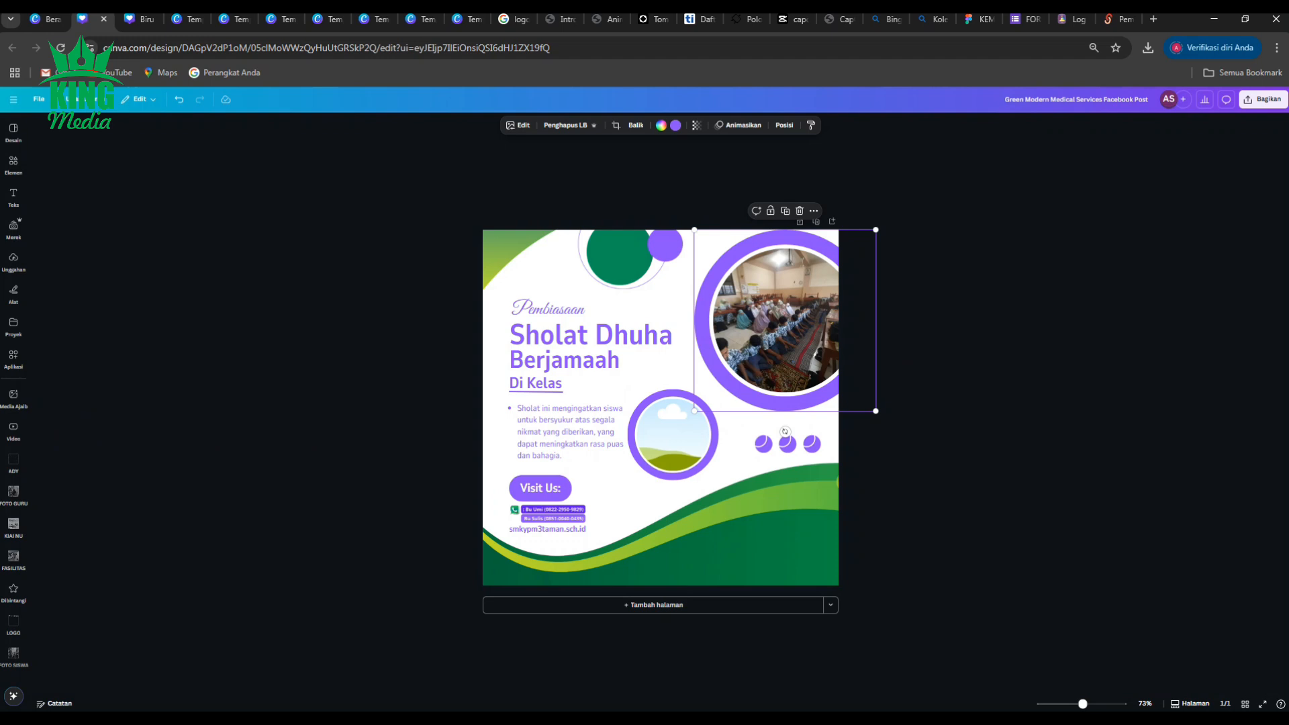
# Put a second prayer photo into the small circular frame and nudge it down to fit.
pyautogui.moveTo(161, 366); pyautogui.dragTo(671, 438)
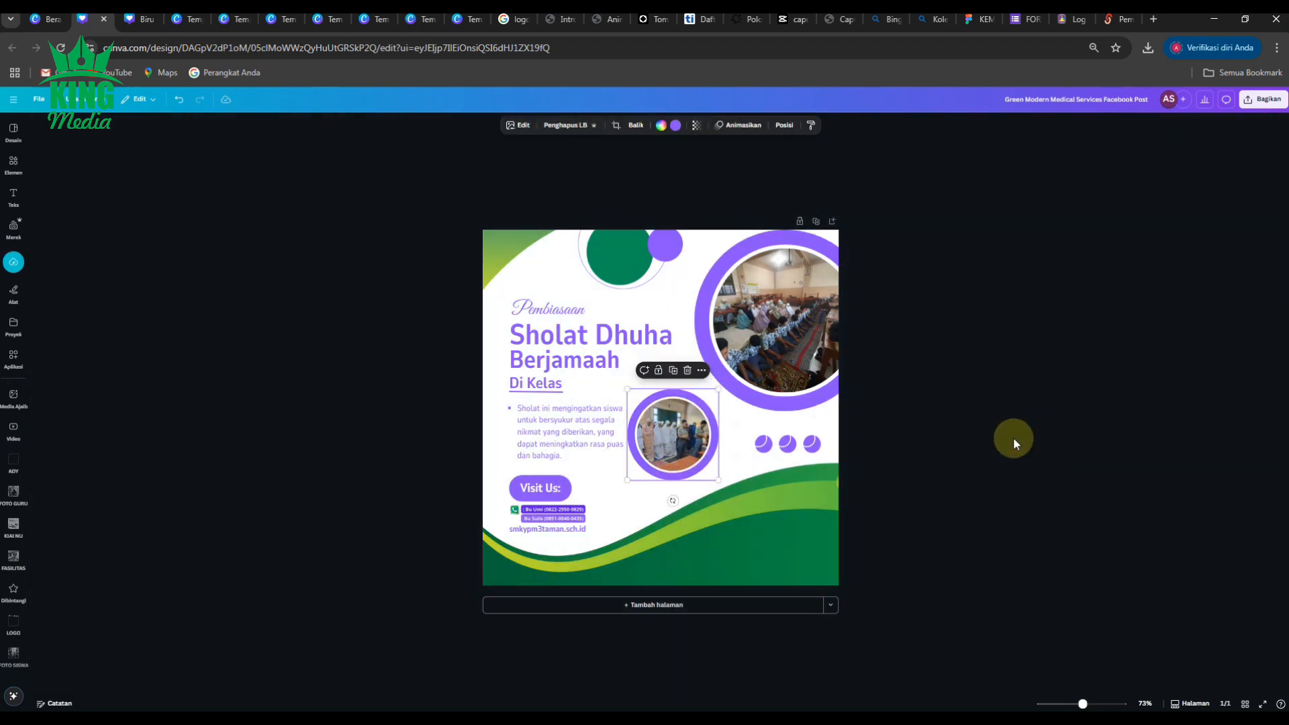
pyautogui.click(1014, 437)
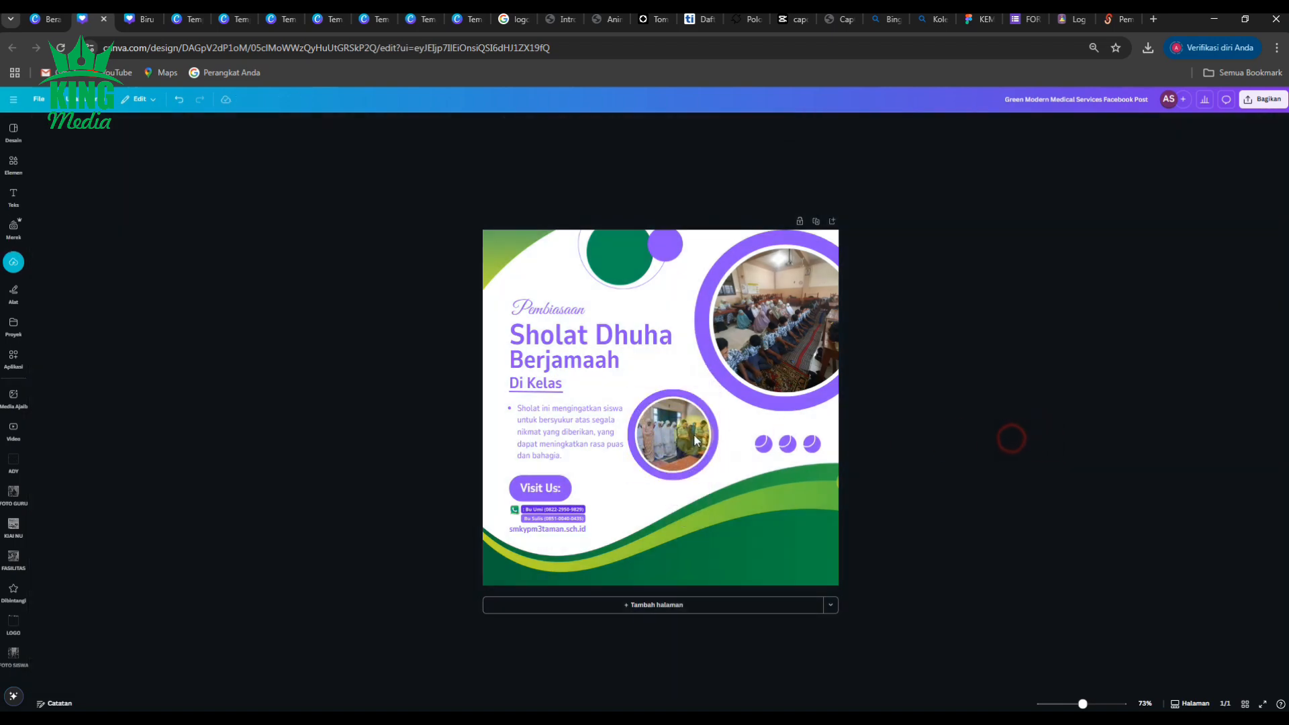
pyautogui.scroll(5, 645, 430)
pyautogui.doubleClick(724, 458)
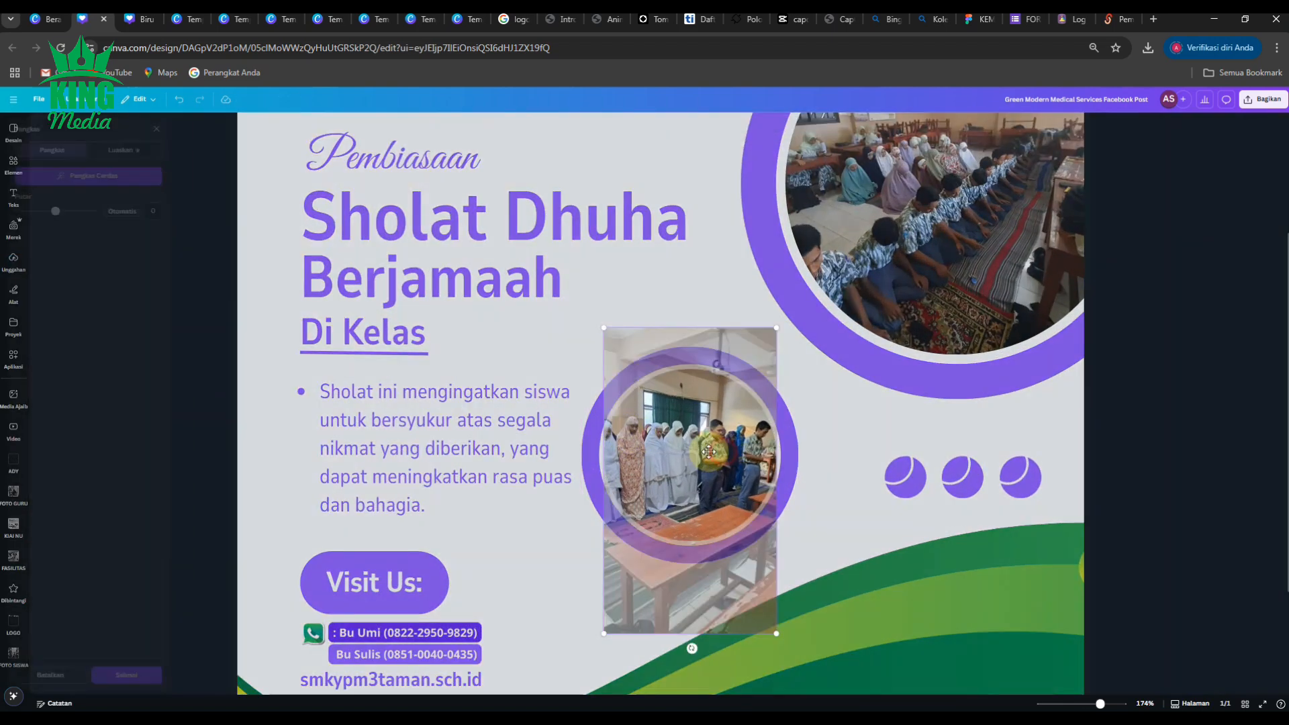
pyautogui.moveTo(710, 440); pyautogui.dragTo(710, 444)
pyautogui.click(1163, 425)
pyautogui.click(1166, 413)
pyautogui.scroll(-5, 655, 493)
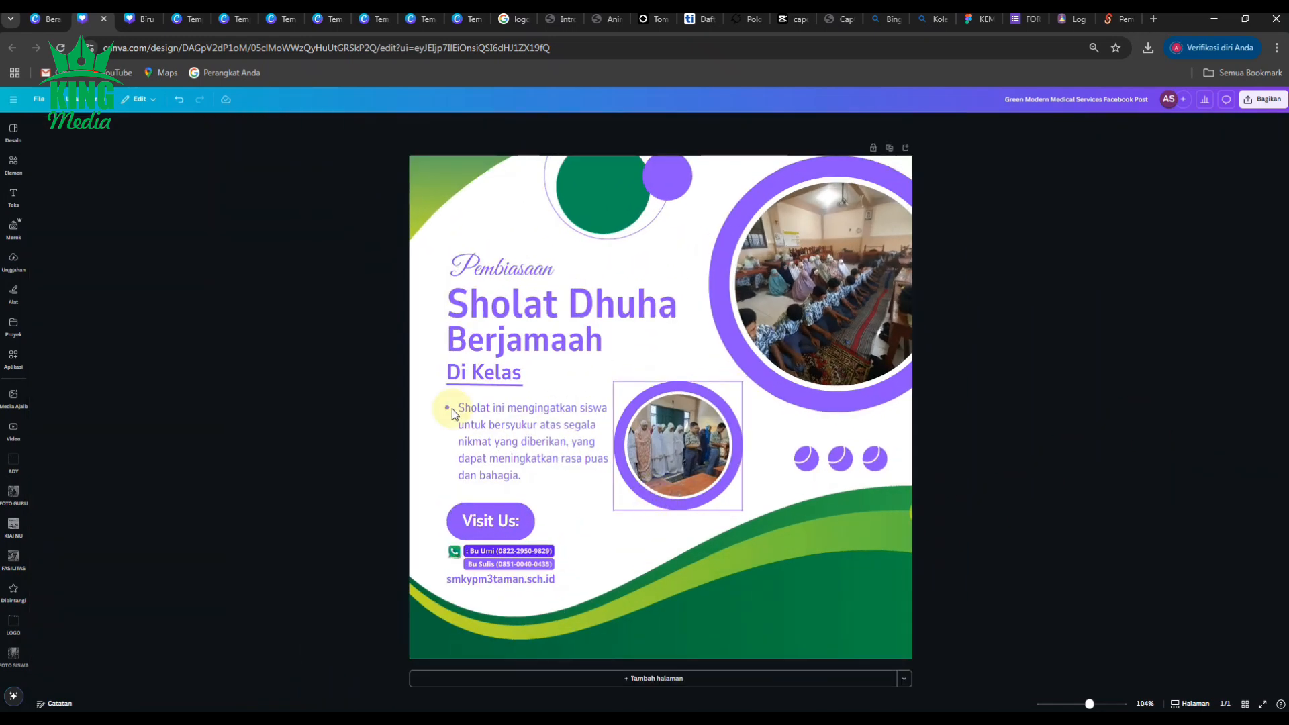
# Add the SCAN ME / PPDB ONLINE QR image, shrink it, and position it bottom-right.
pyautogui.click(230, 460)
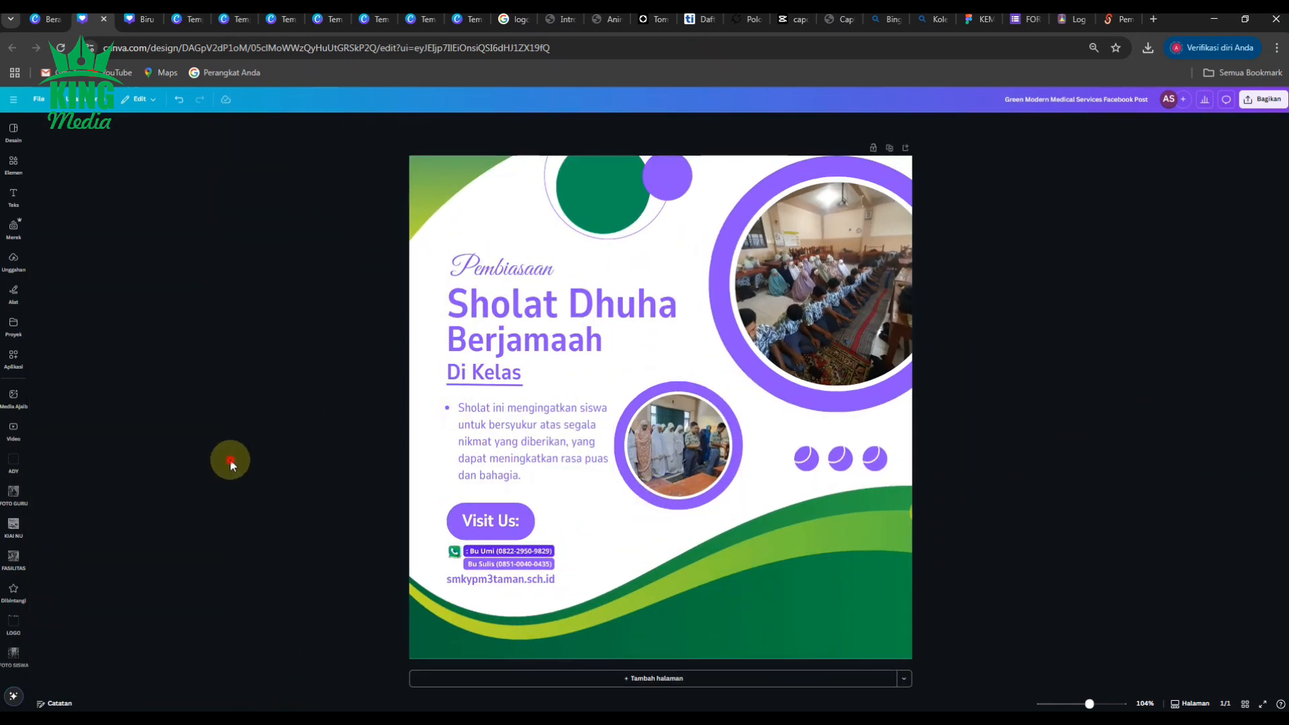
pyautogui.click(21, 621)
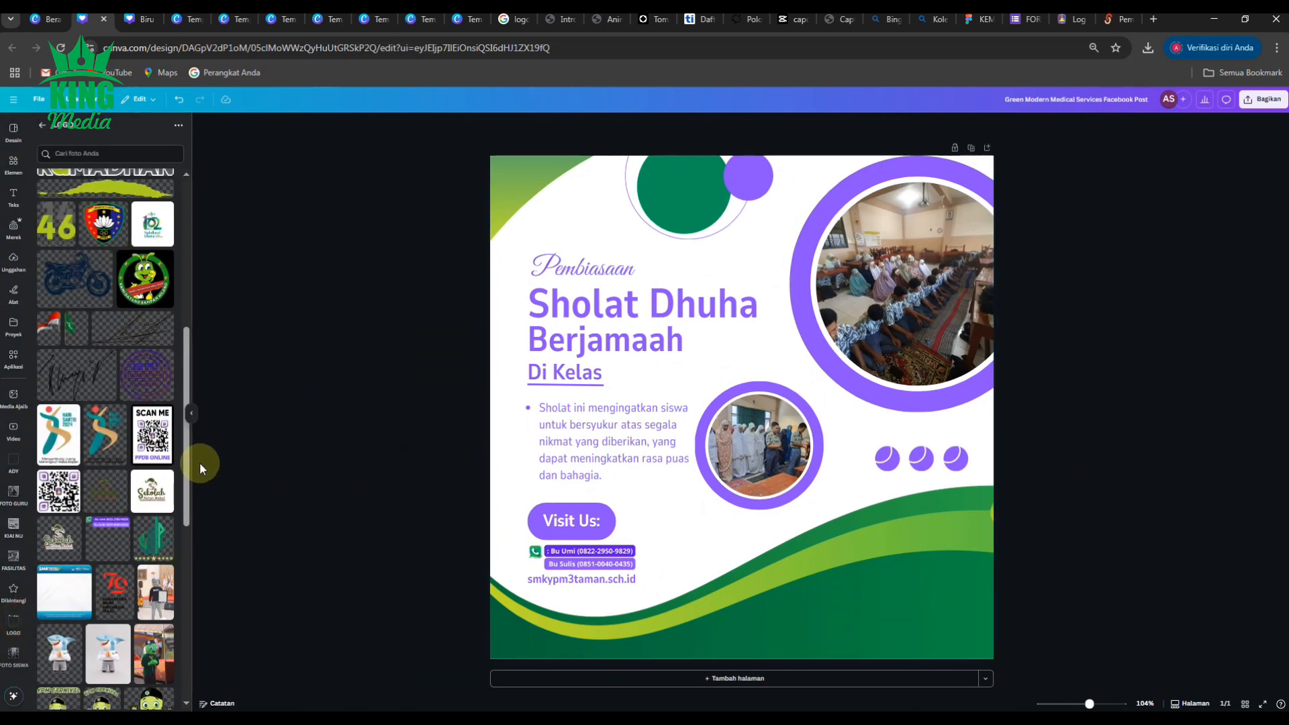
pyautogui.click(152, 435)
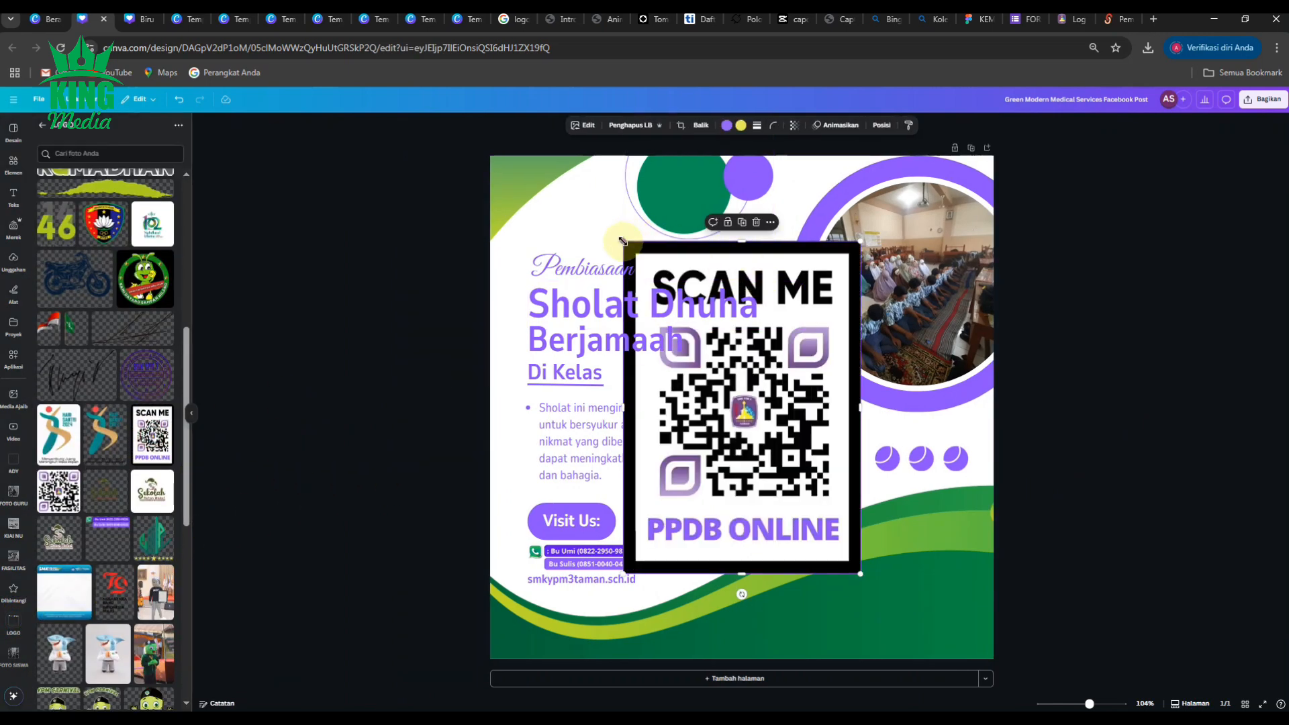
pyautogui.moveTo(623, 240); pyautogui.dragTo(816, 513)
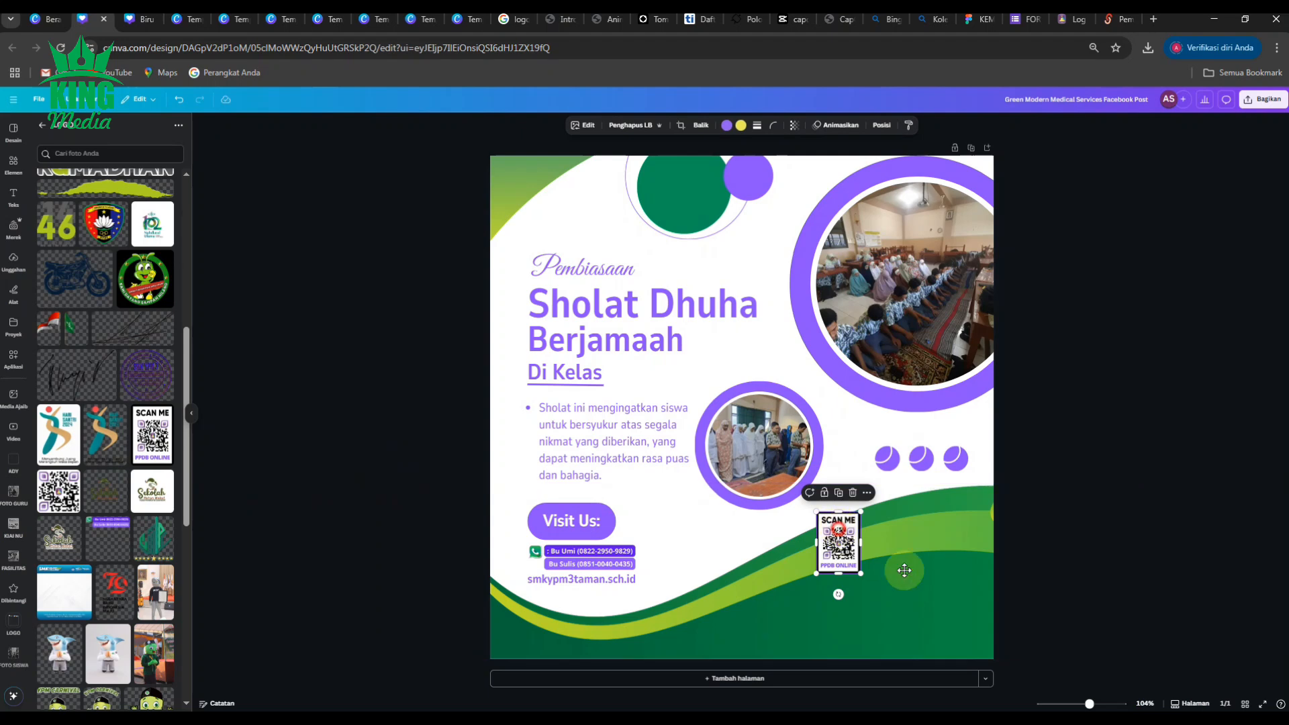
pyautogui.moveTo(904, 570); pyautogui.dragTo(962, 614)
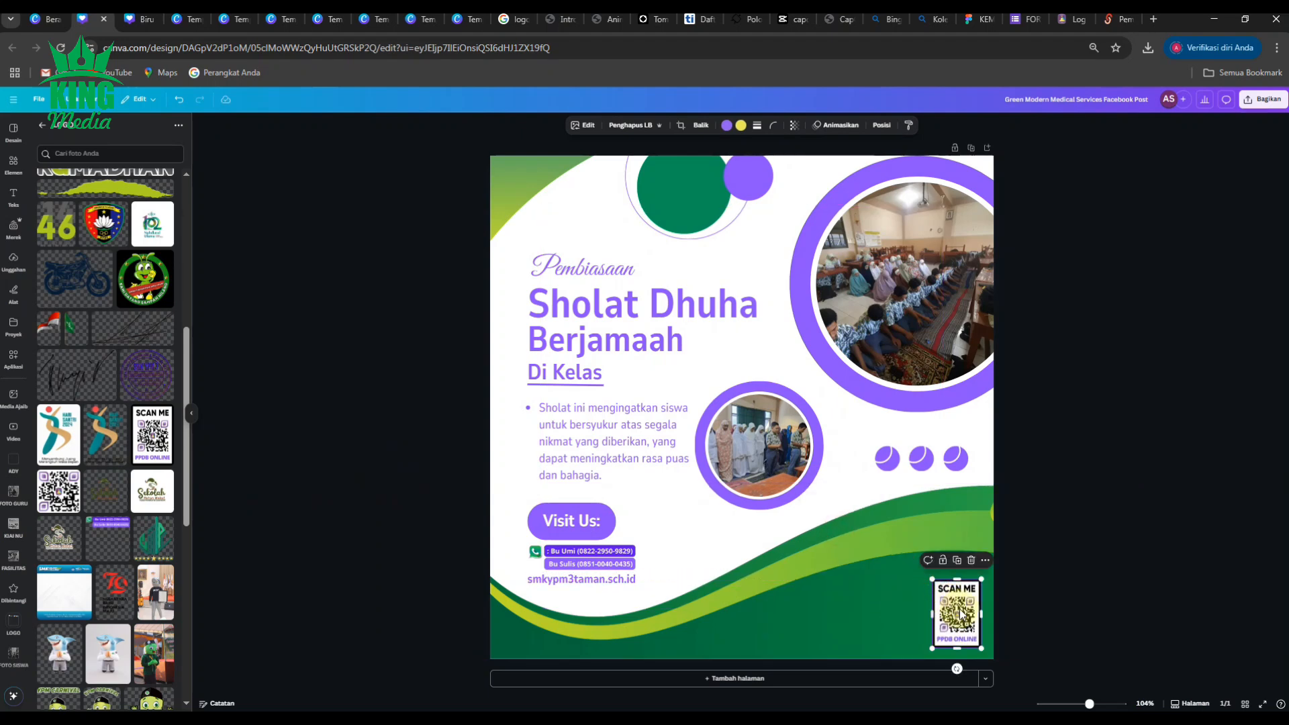
pyautogui.press('Left')
pyautogui.press('Left')
pyautogui.press('Left')
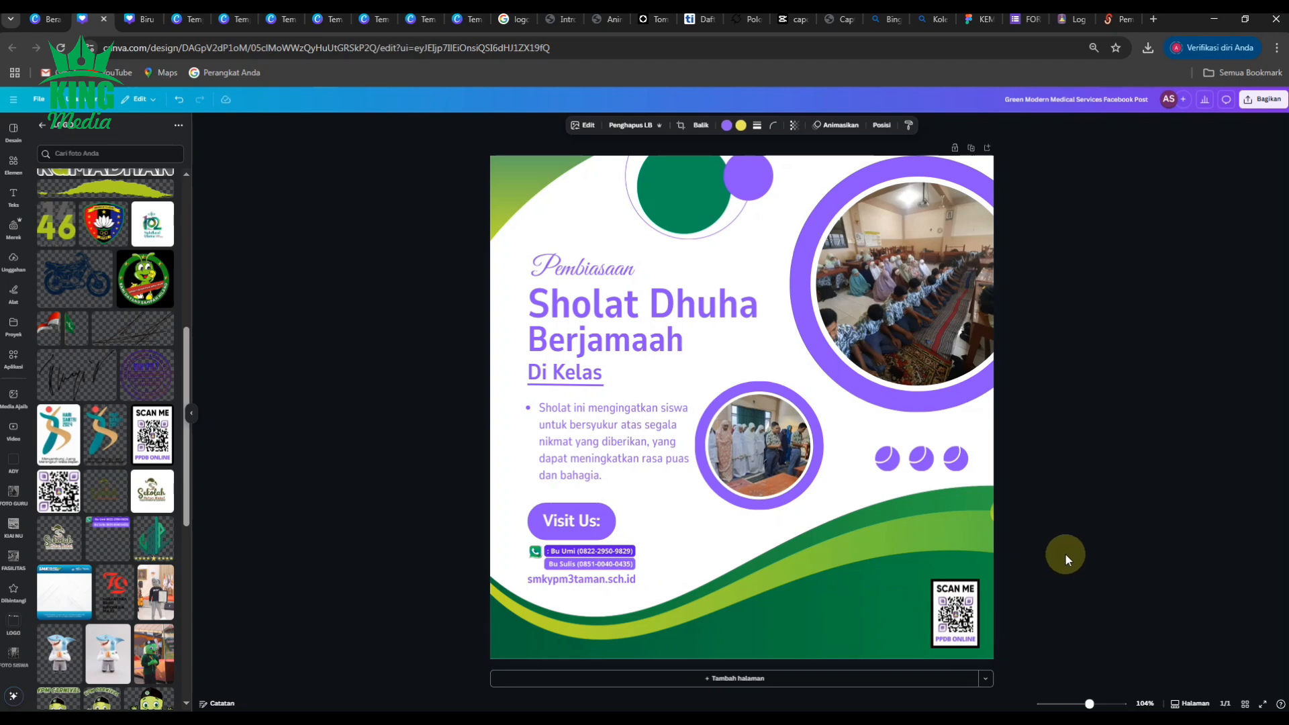
pyautogui.click(1065, 552)
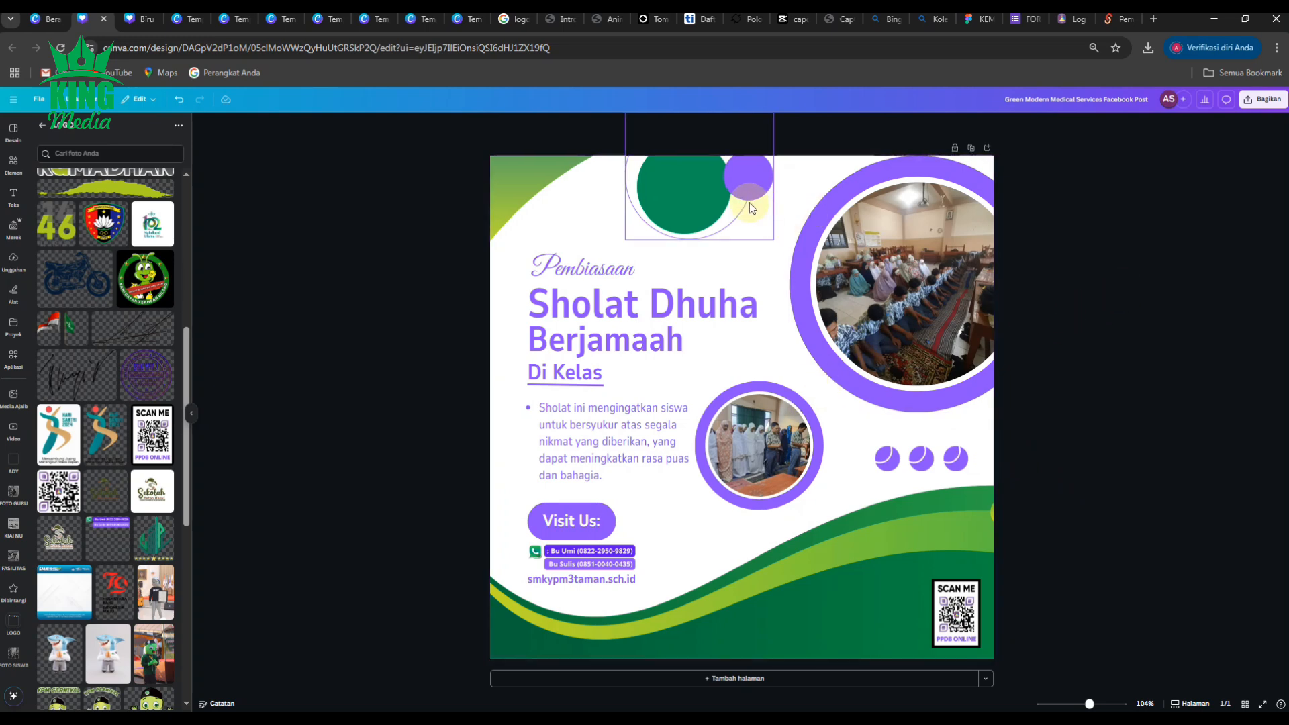
# Add the SMK YPM 3 Taman banner, crop off its bottom, shrink it, and move it beside the QR code.
pyautogui.scroll(-4, 117, 467)
pyautogui.scroll(-15, 117, 466)
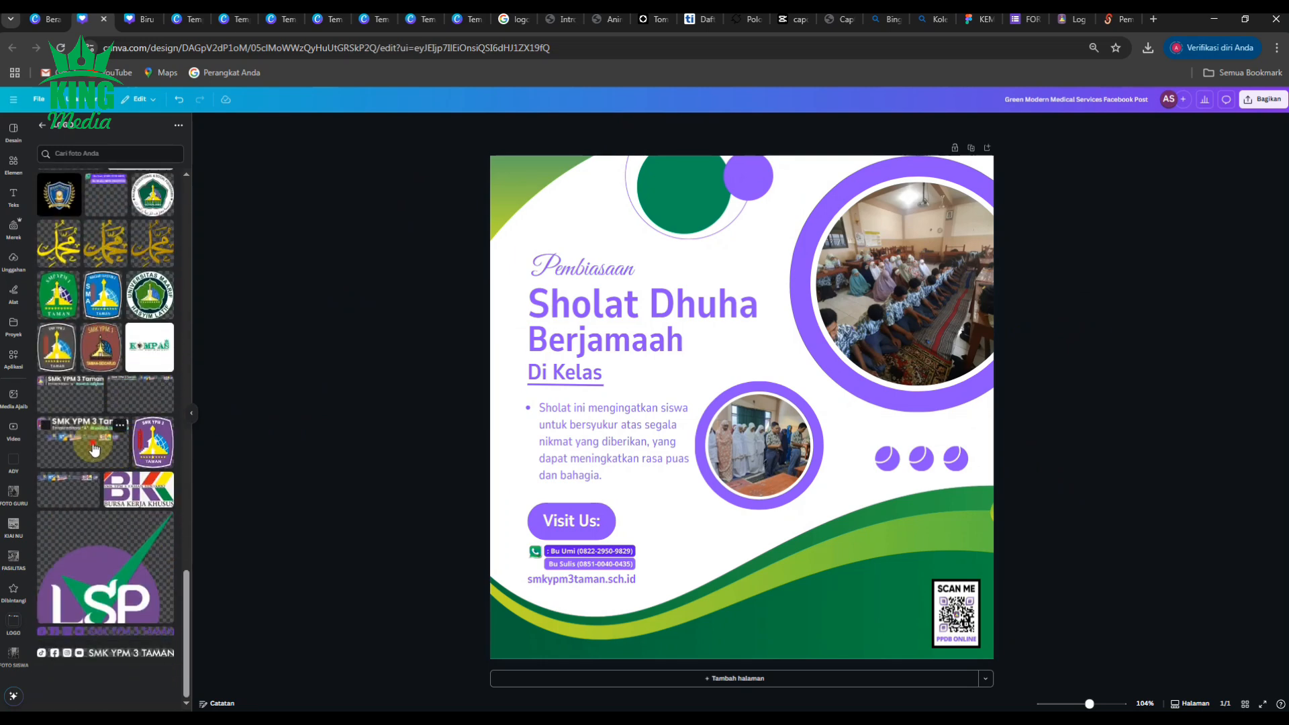
pyautogui.click(122, 457)
pyautogui.moveTo(742, 512); pyautogui.dragTo(742, 408)
pyautogui.moveTo(555, 407); pyautogui.dragTo(810, 335)
pyautogui.moveTo(907, 313); pyautogui.dragTo(907, 589)
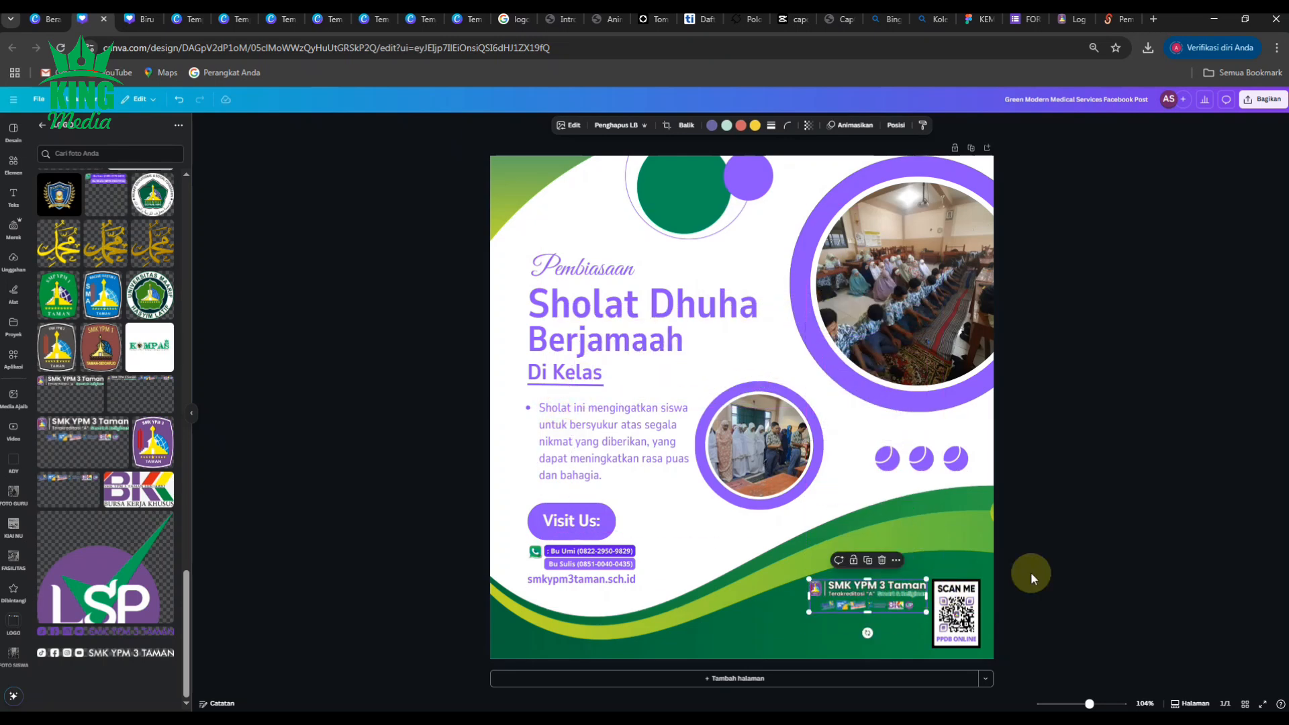
pyautogui.click(1061, 546)
# Enlarge the banner slightly and lower it to line up with the SCAN ME code.
pyautogui.scroll(3, 924, 612)
pyautogui.scroll(3, 923, 615)
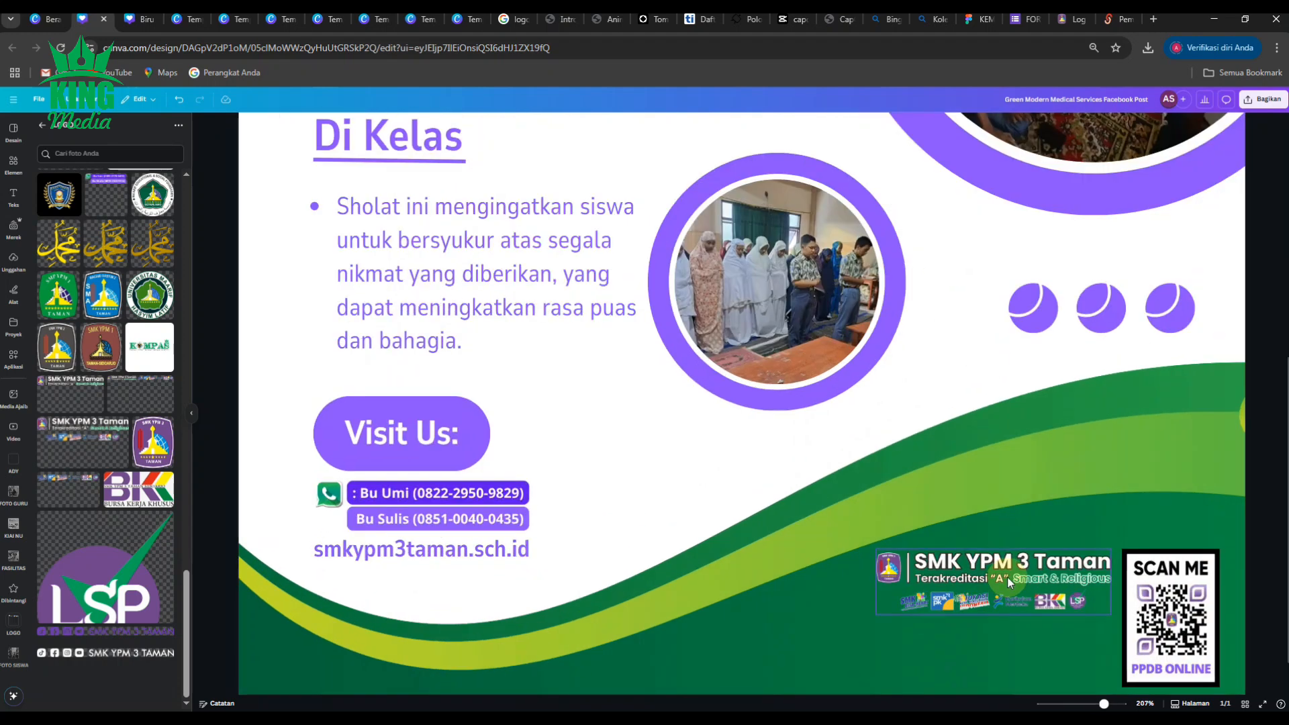
pyautogui.click(1007, 578)
pyautogui.moveTo(877, 615); pyautogui.dragTo(838, 625)
pyautogui.scroll(-4, 840, 625)
pyautogui.moveTo(918, 600); pyautogui.dragTo(919, 609)
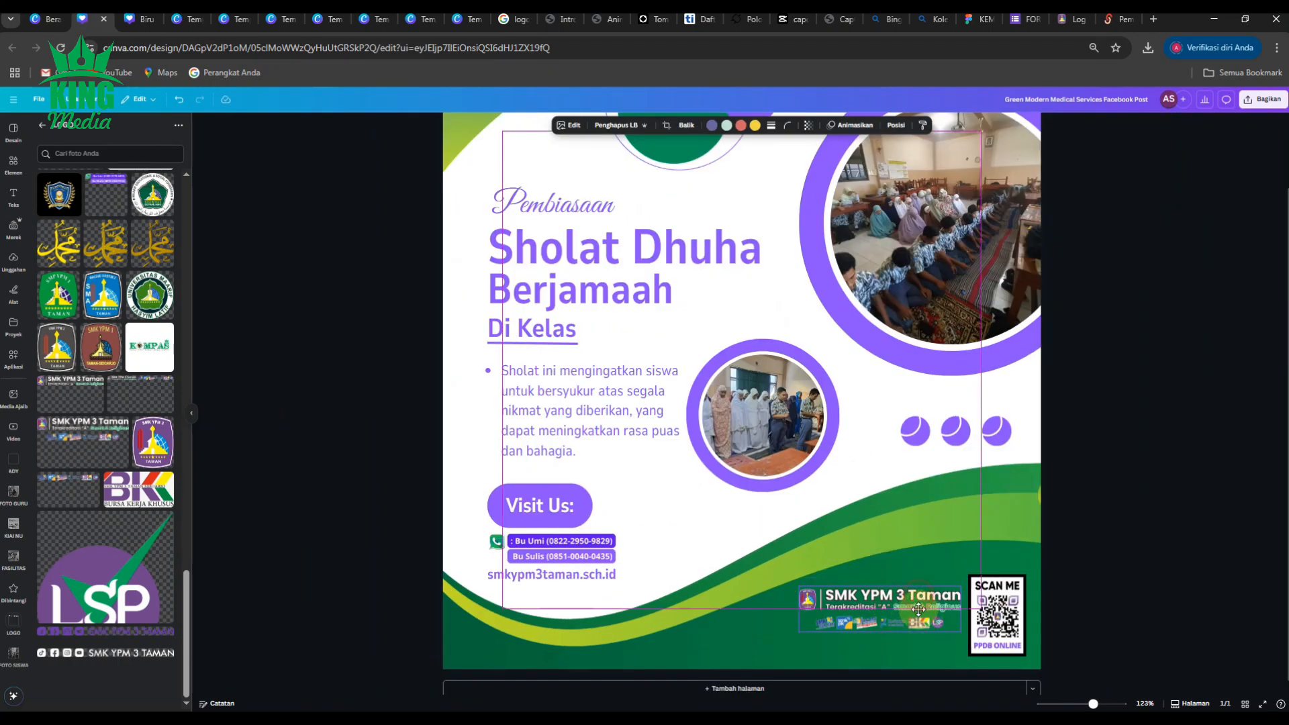